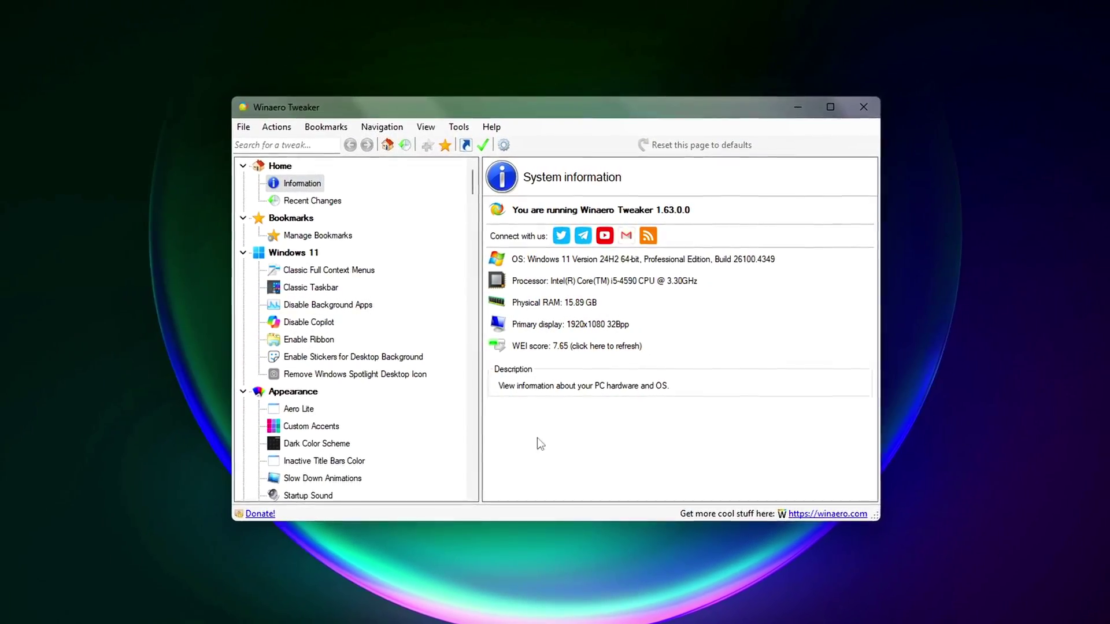
Look over the list of tweaks available in Winaero Tweaker.
click(459, 127)
mouse_move(435, 133)
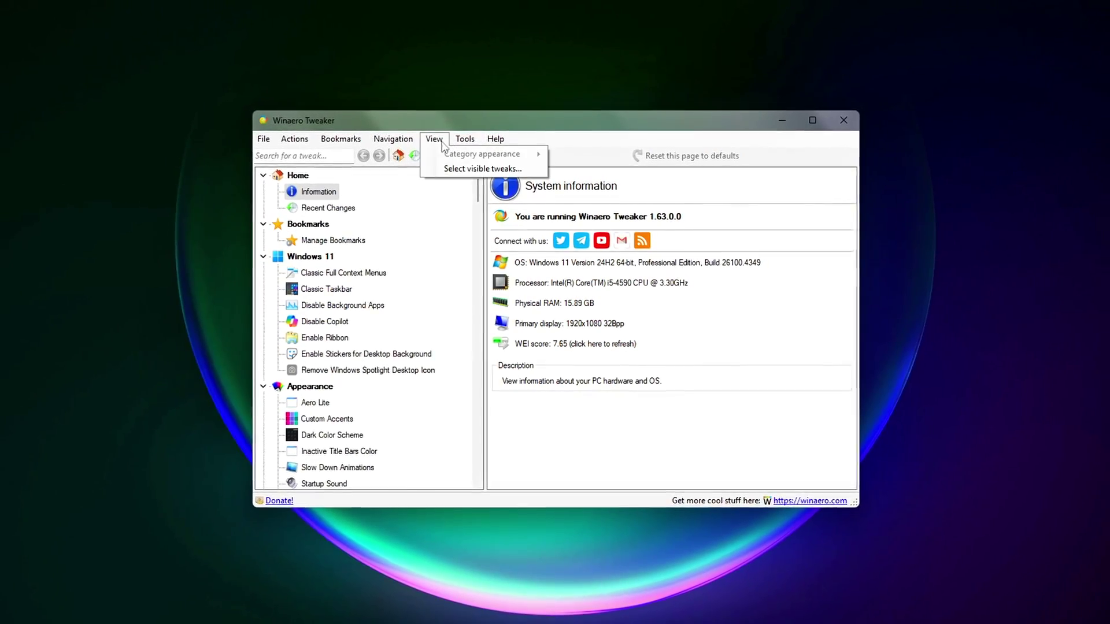
mouse_move(299, 142)
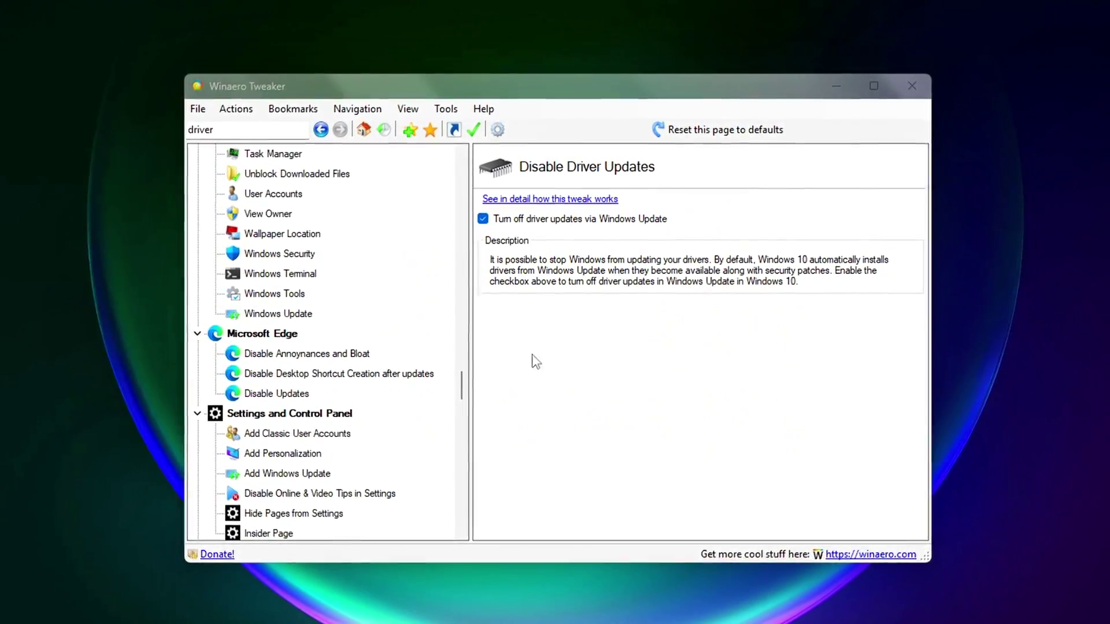
mouse_move(462, 385)
mouse_down()
mouse_move(463, 395)
mouse_move(469, 381)
mouse_up()
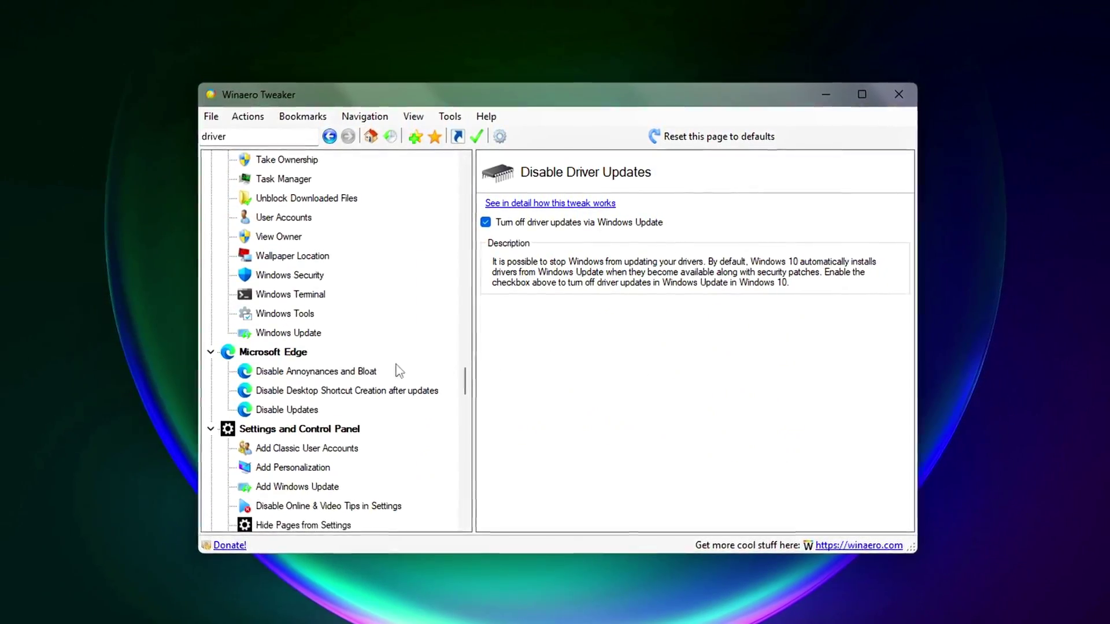
scroll(470, 513, down, 6)
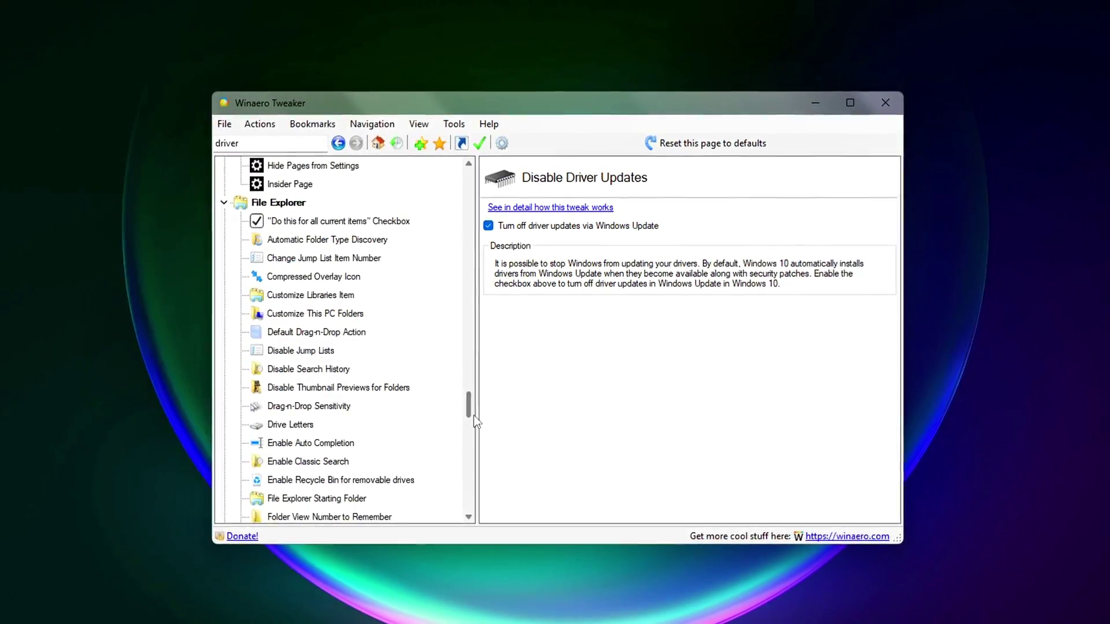
scroll(470, 412, up, 1)
scroll(474, 408, up, 4)
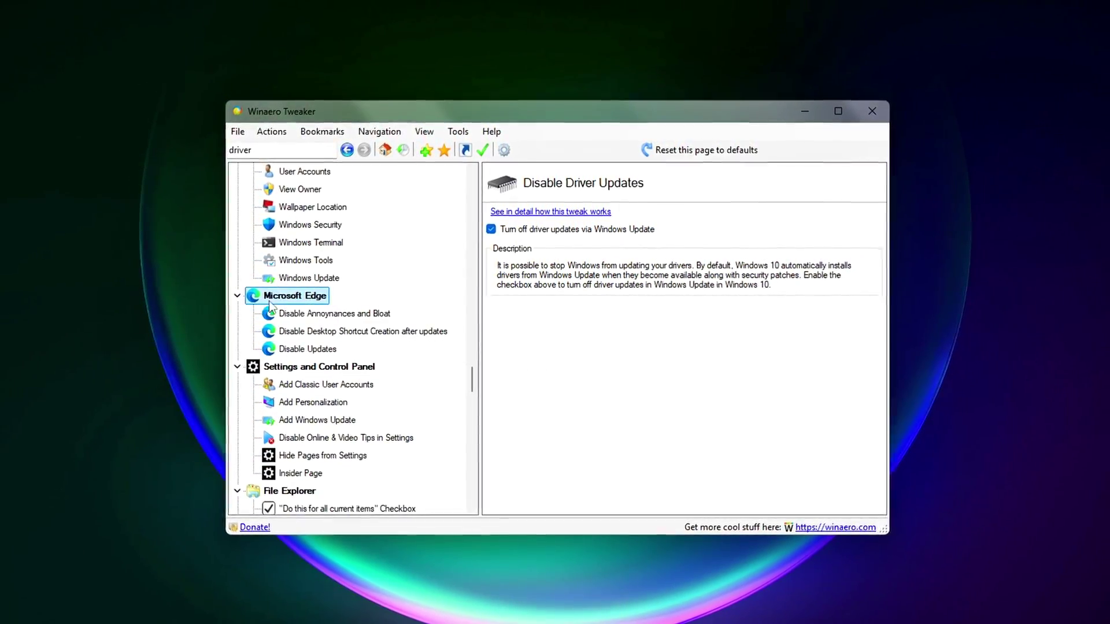
Tick all Edge Annoyances options, then bring up the Desktop Shortcut Creation tweak.
double_click(521, 222)
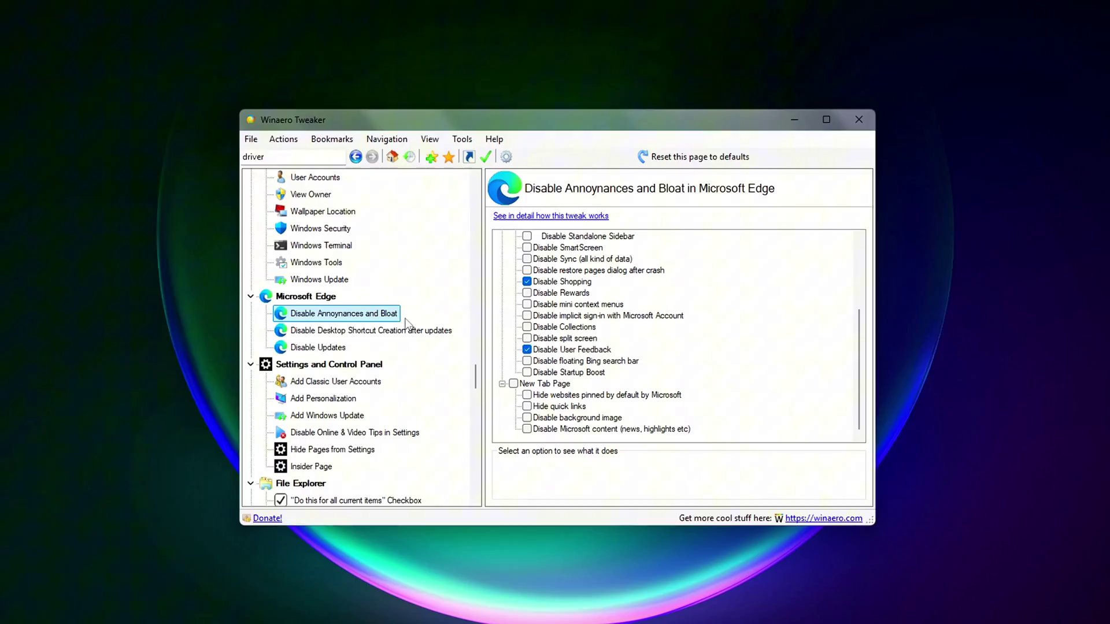
scroll(546, 258, up, 4)
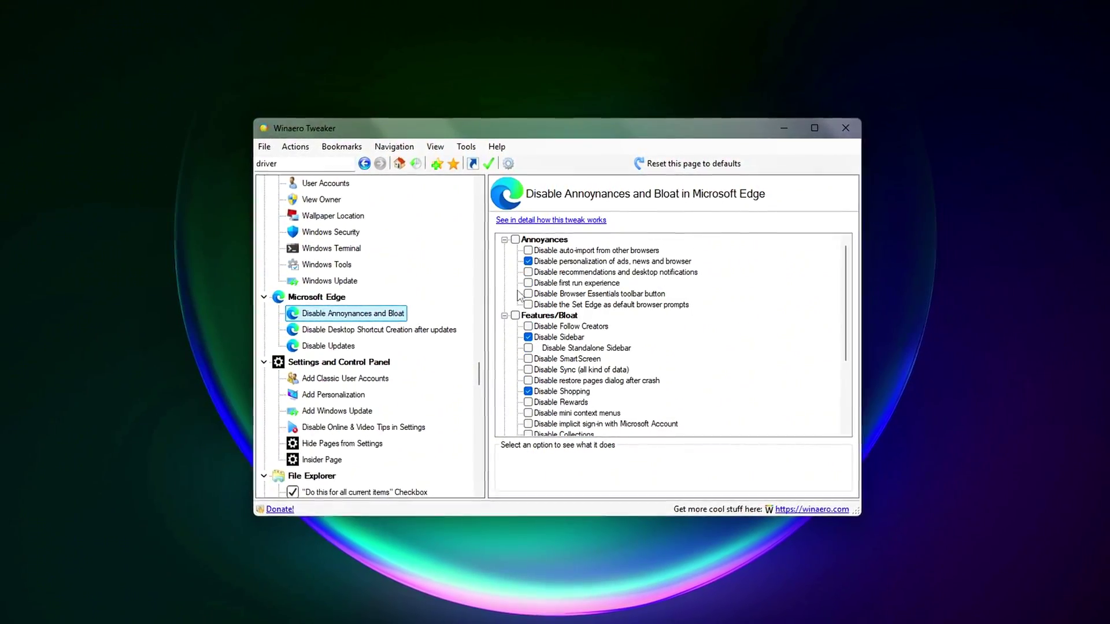
click(516, 240)
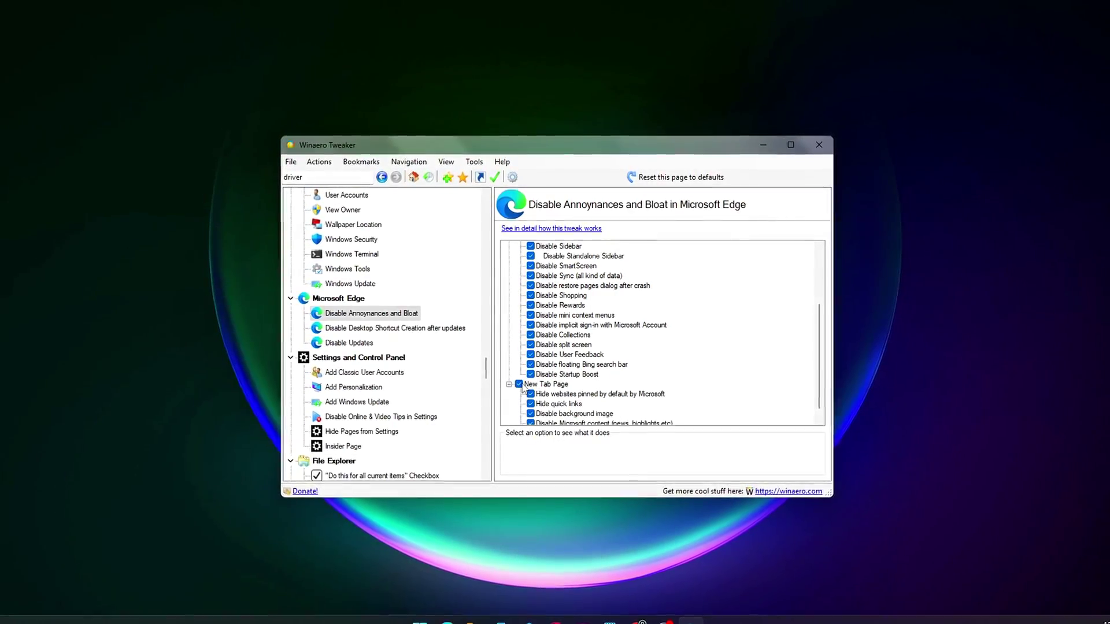
click(394, 328)
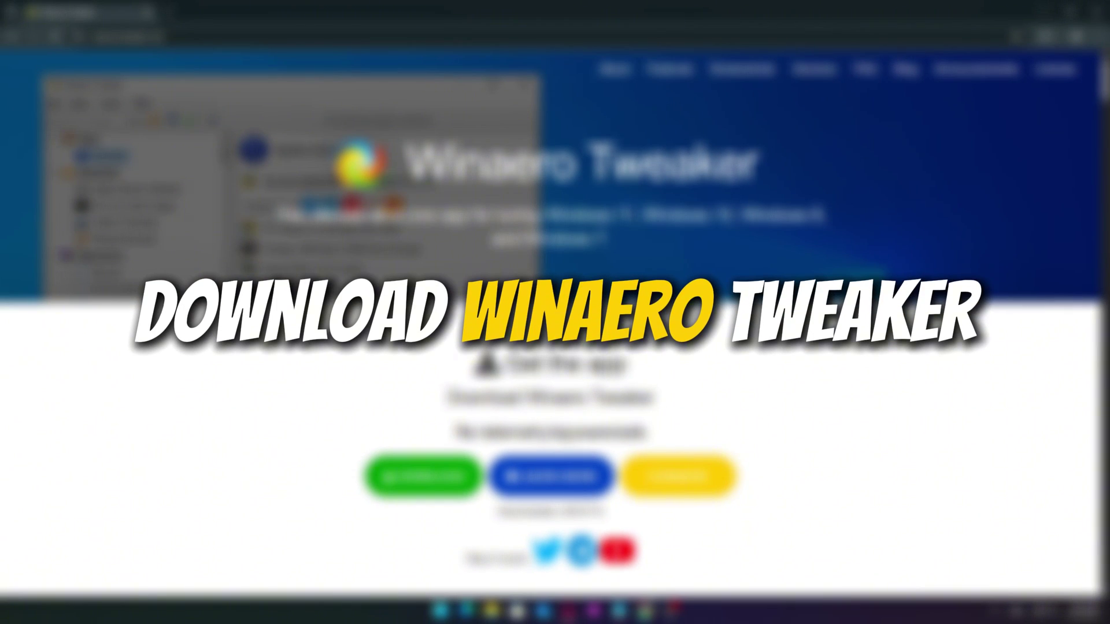
Start downloading winaerotweaker.zip from the winaerotweaker.com homepage download link.
scroll(810, 386, down, 2)
click(375, 347)
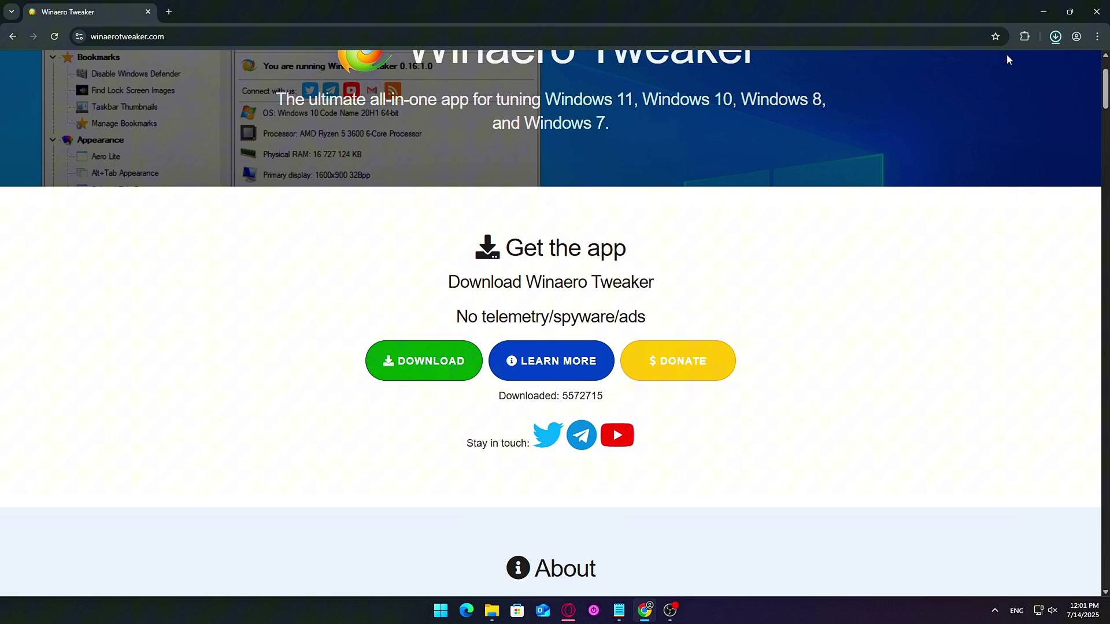
Extract winaerotweaker.zip to a winaerotweaker folder and select WinaeroTweaker-1.63.0.0-setup.exe inside it.
click(1024, 64)
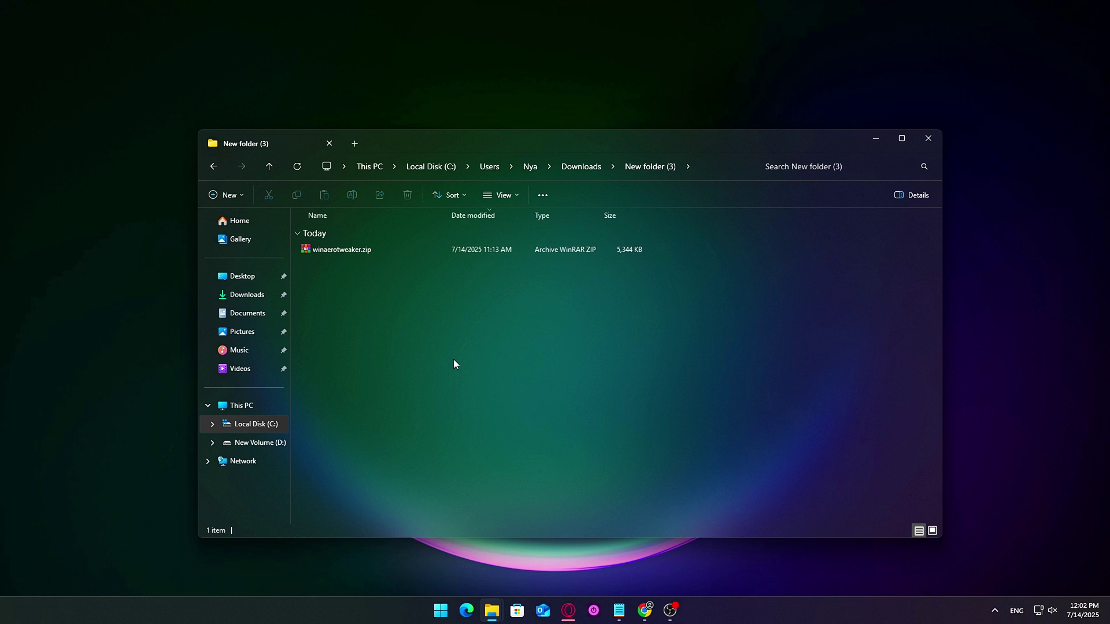
scroll(452, 418, up, 2)
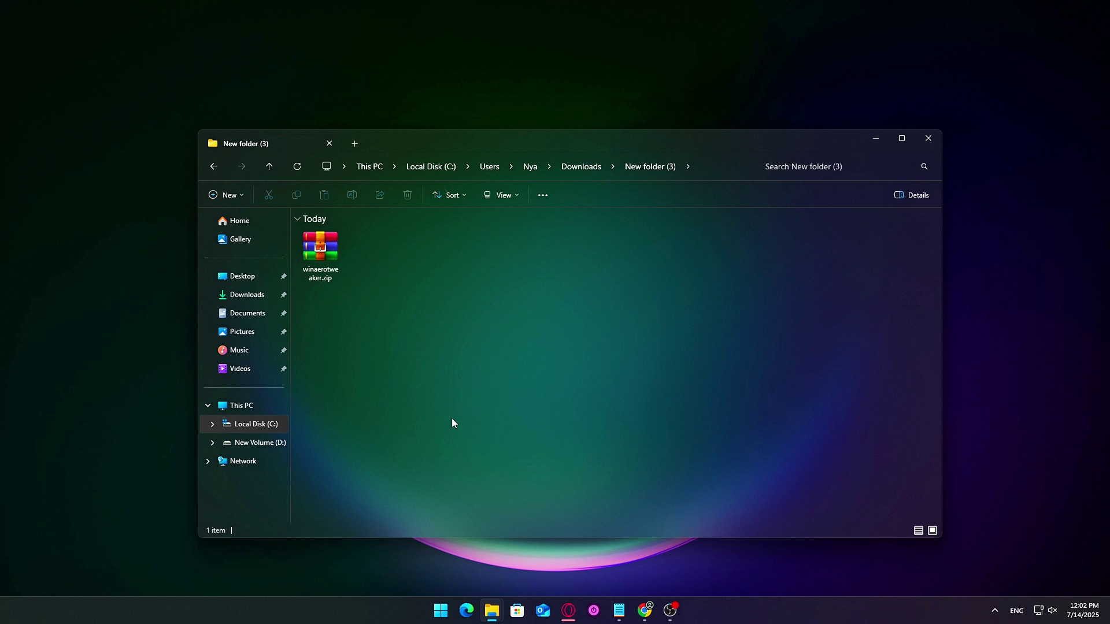
click(323, 251)
right_click(324, 252)
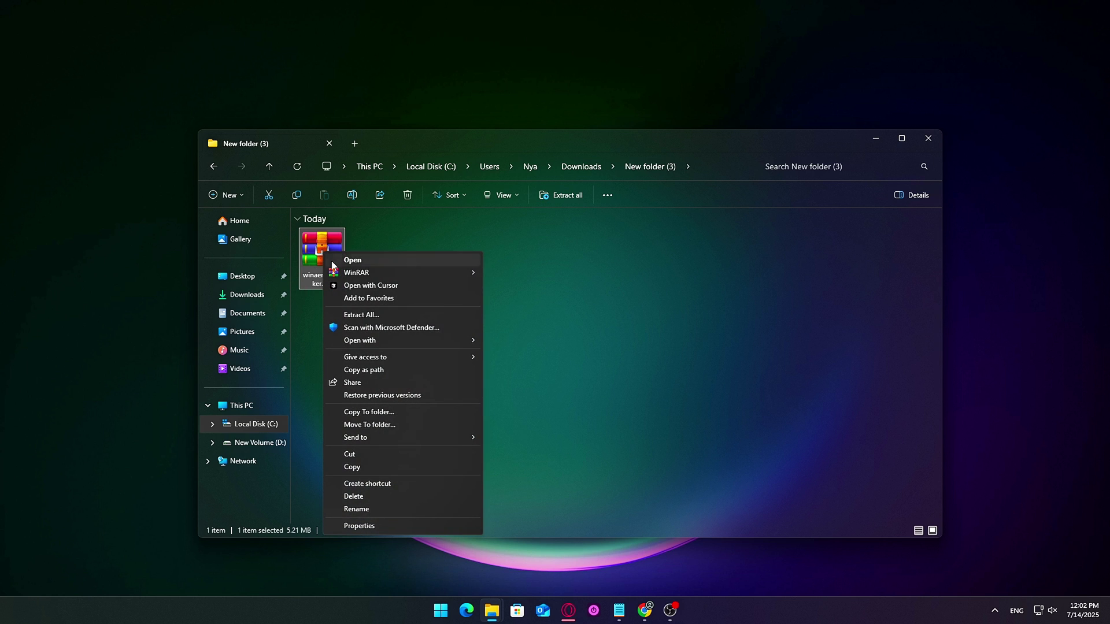
click(540, 307)
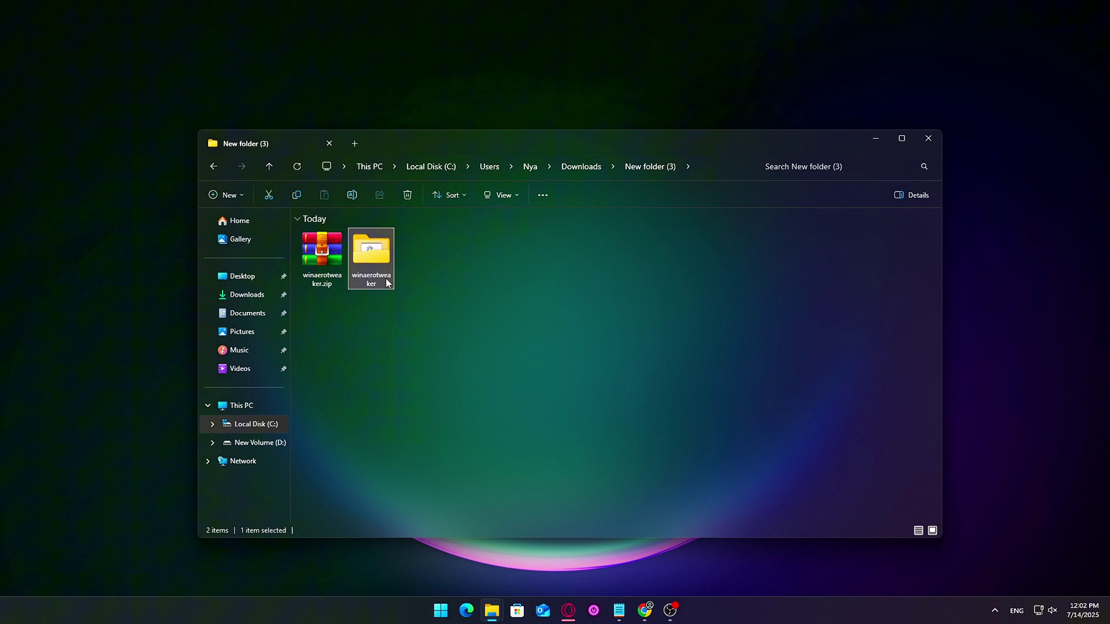
double_click(387, 279)
drag(446, 388, 379, 309)
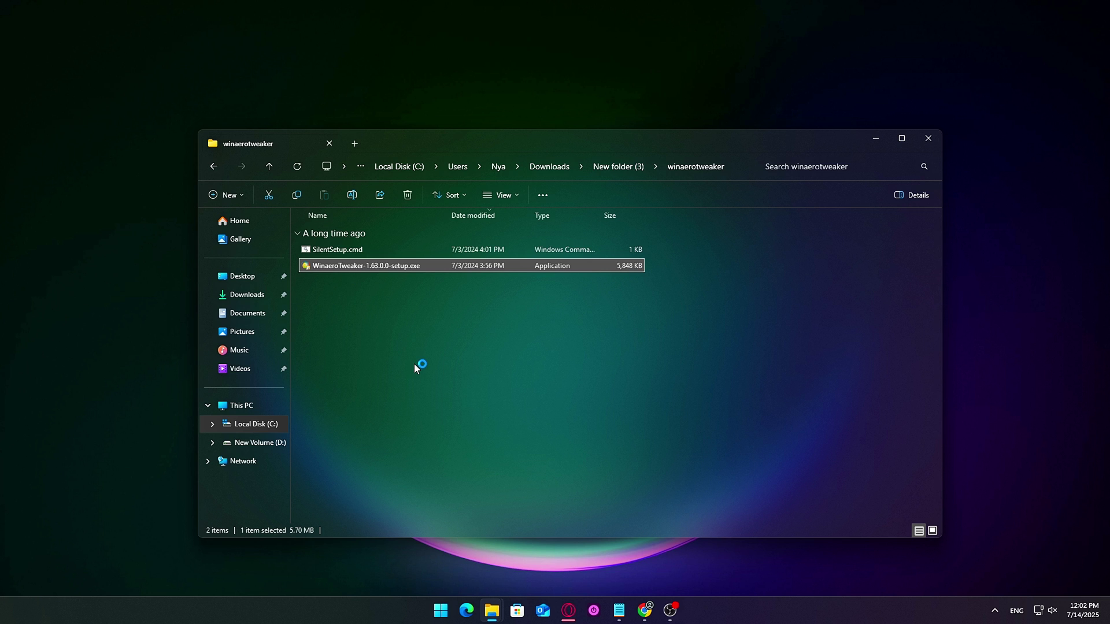
Install Winaero Tweaker 1.63.0.0 in Normal mode, accepting the licence agreement.
click(621, 396)
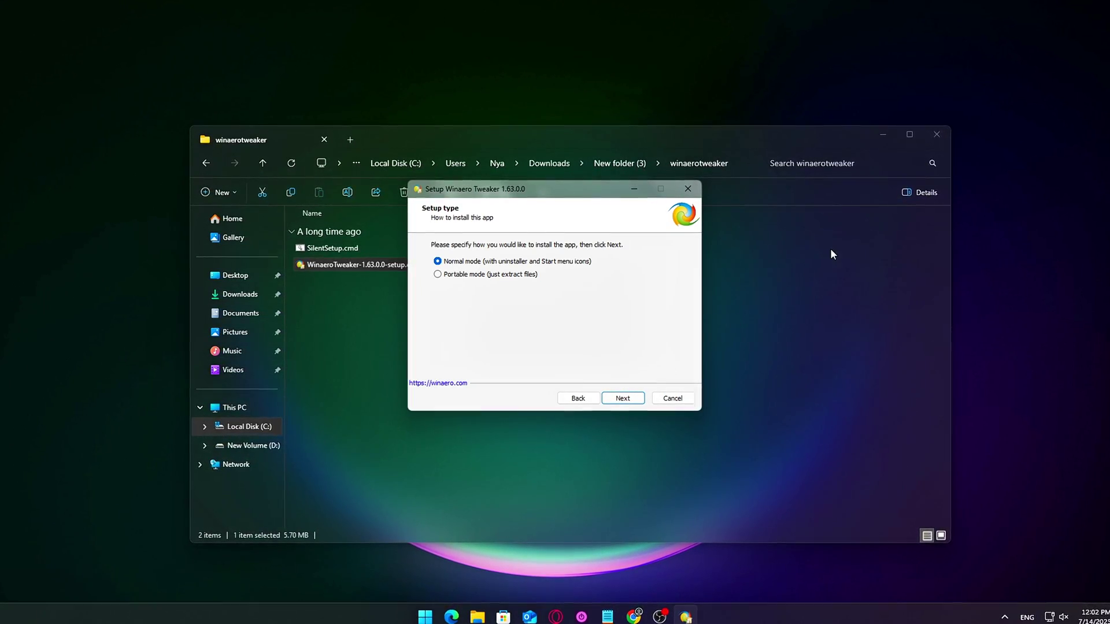
click(883, 134)
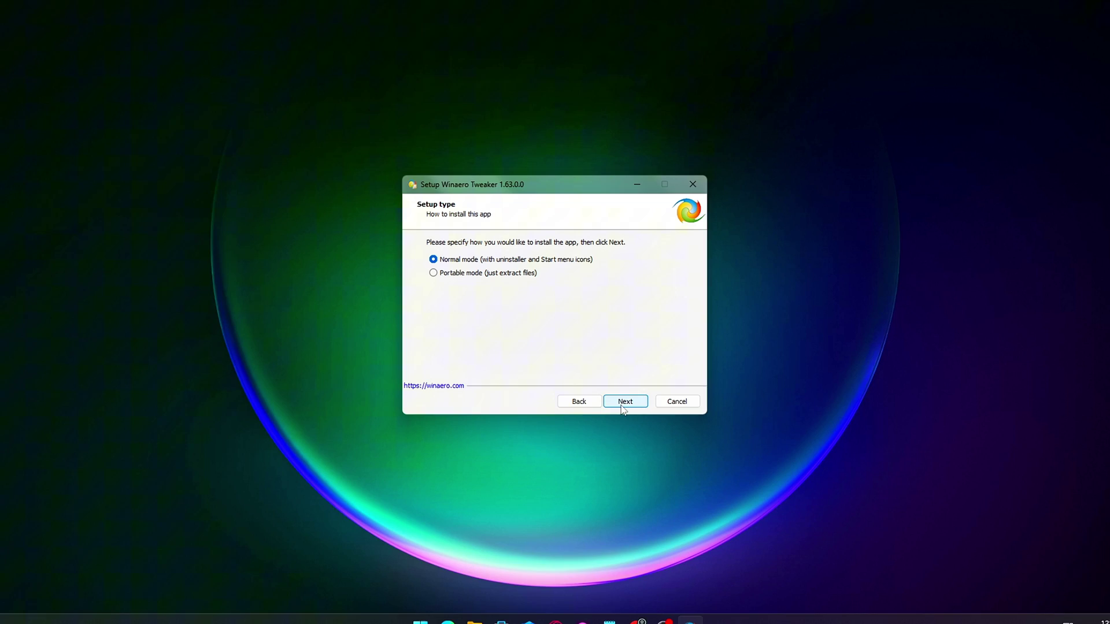
click(631, 406)
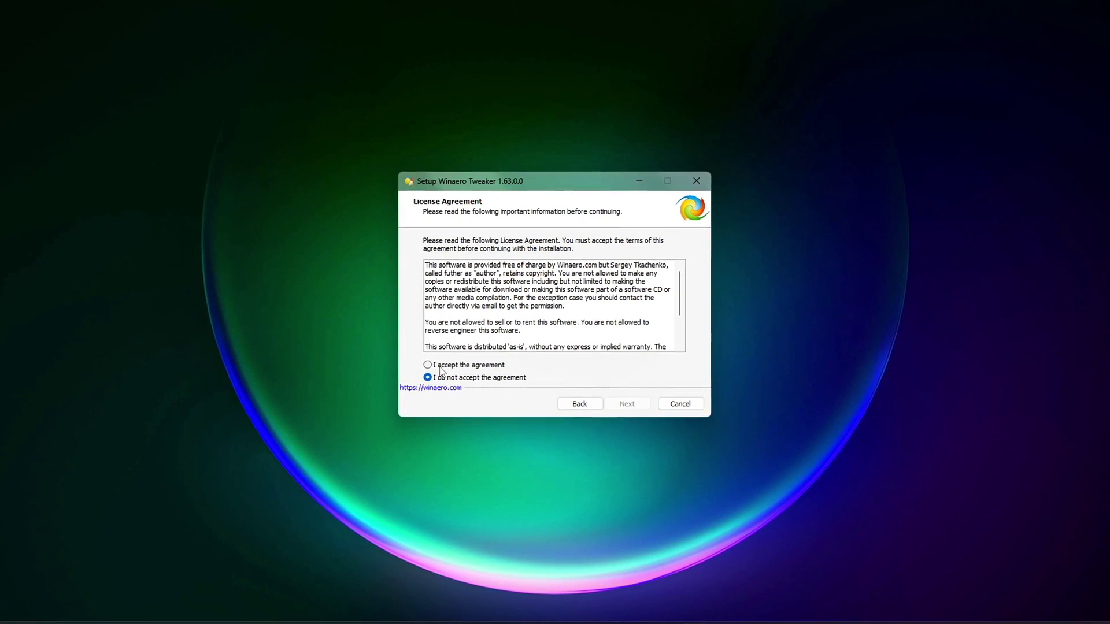
click(439, 365)
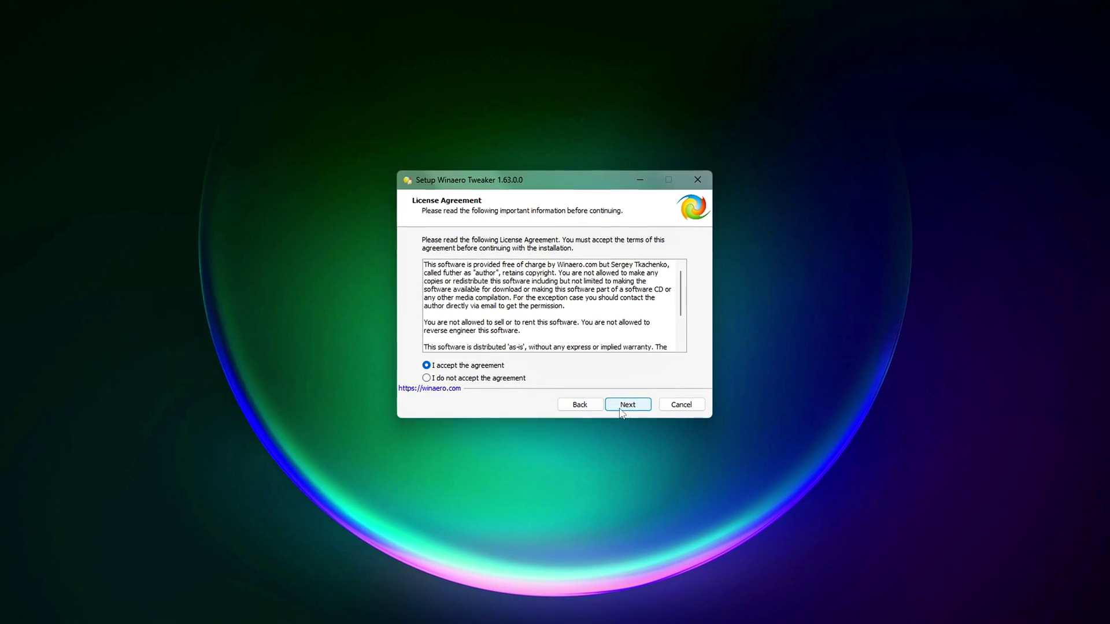
click(626, 407)
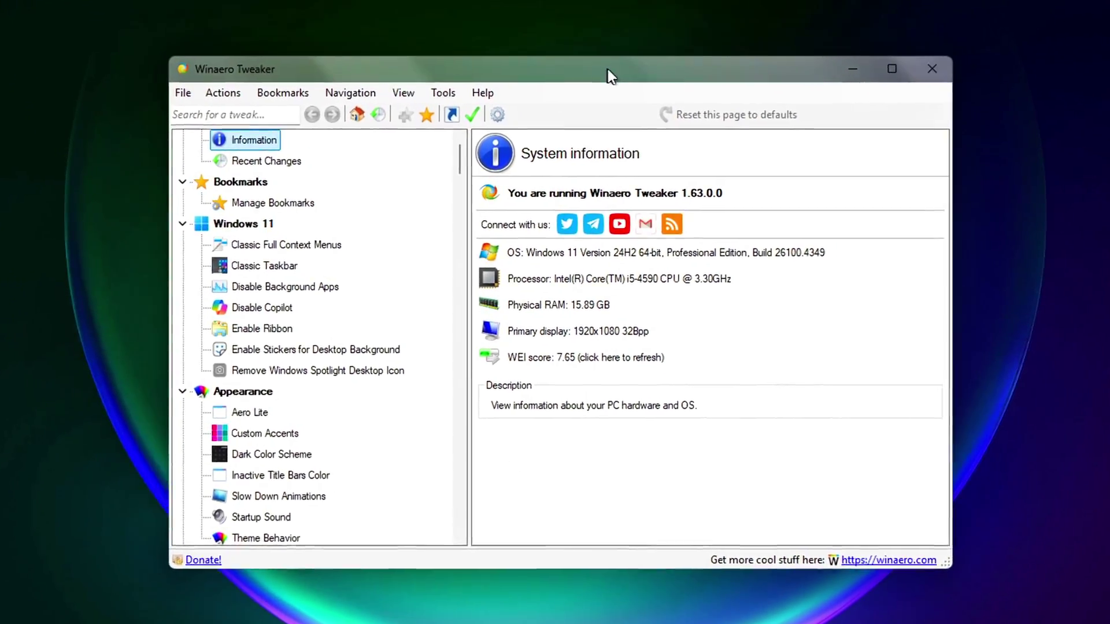
scroll(450, 155, up, 1)
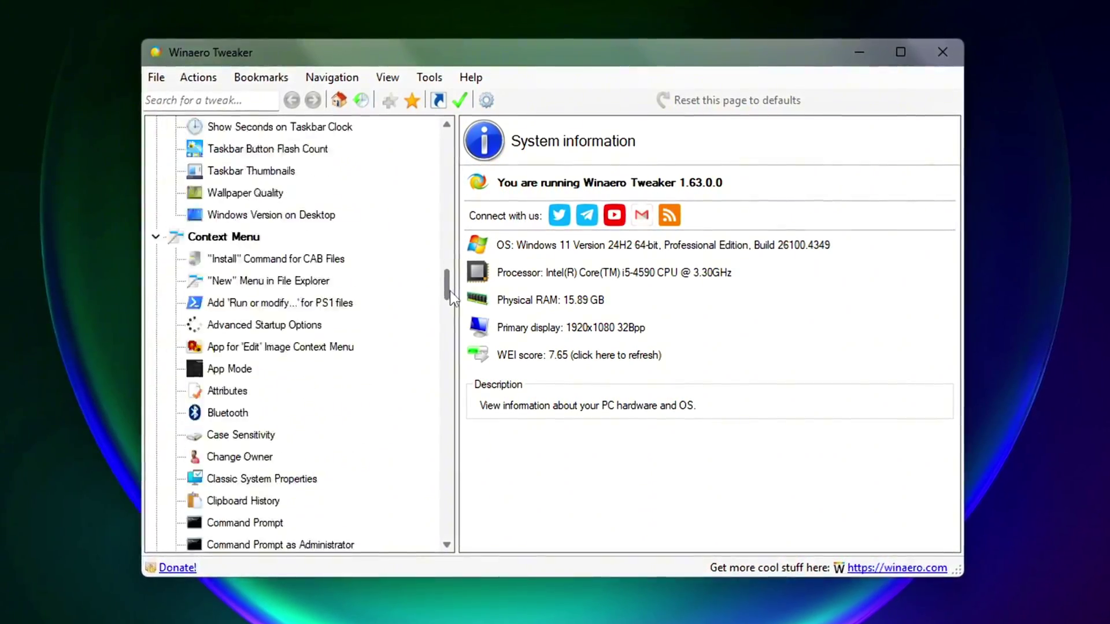
drag(461, 346, 442, 125)
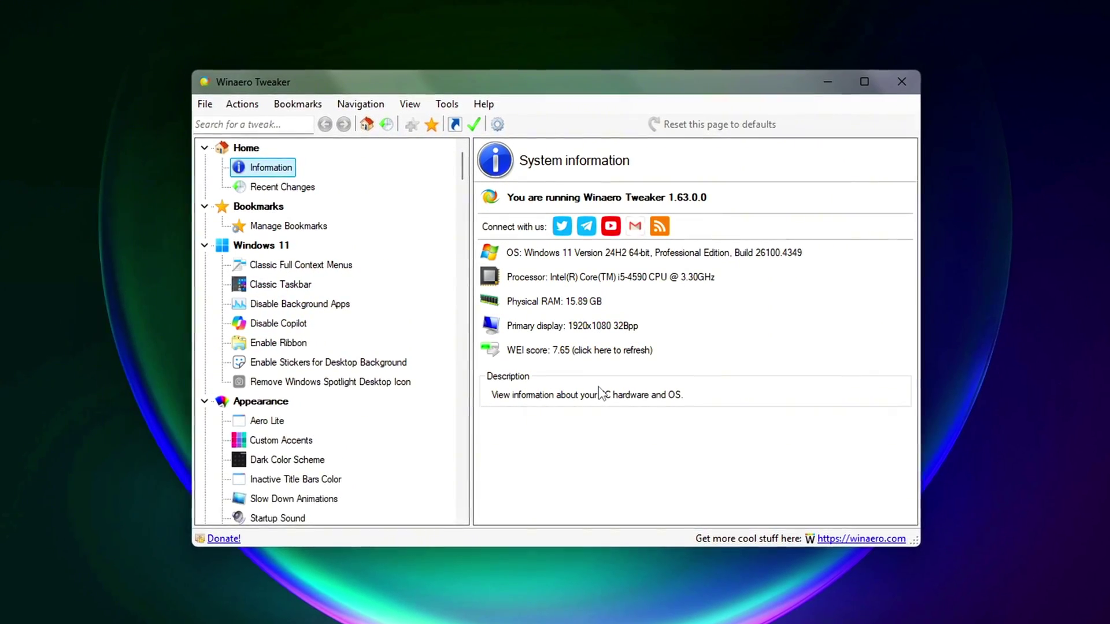
click(265, 112)
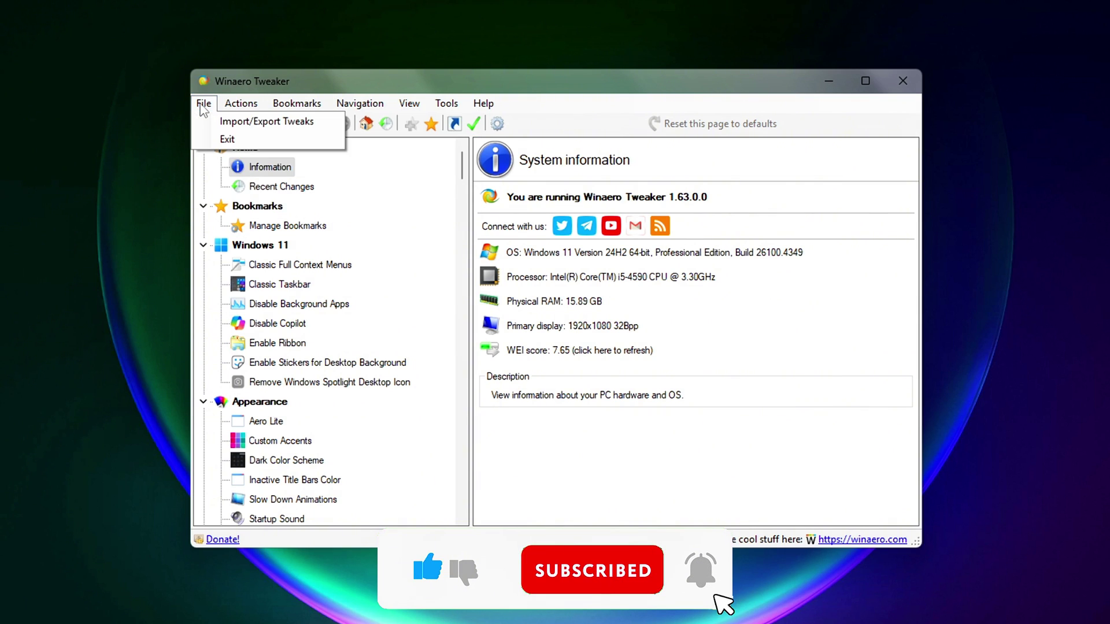
click(239, 125)
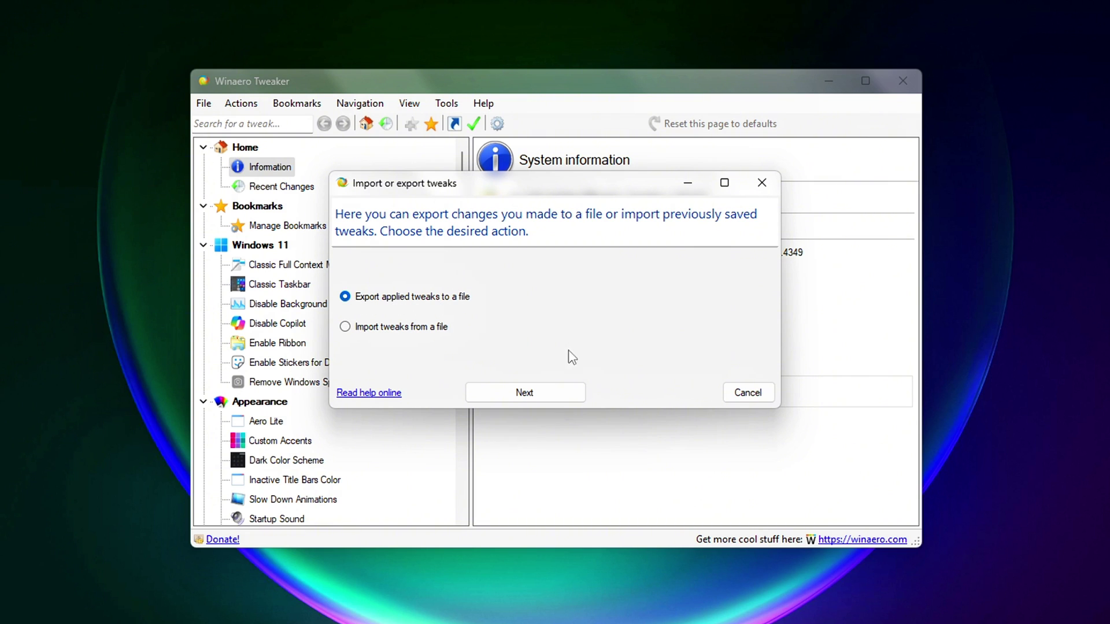
click(524, 394)
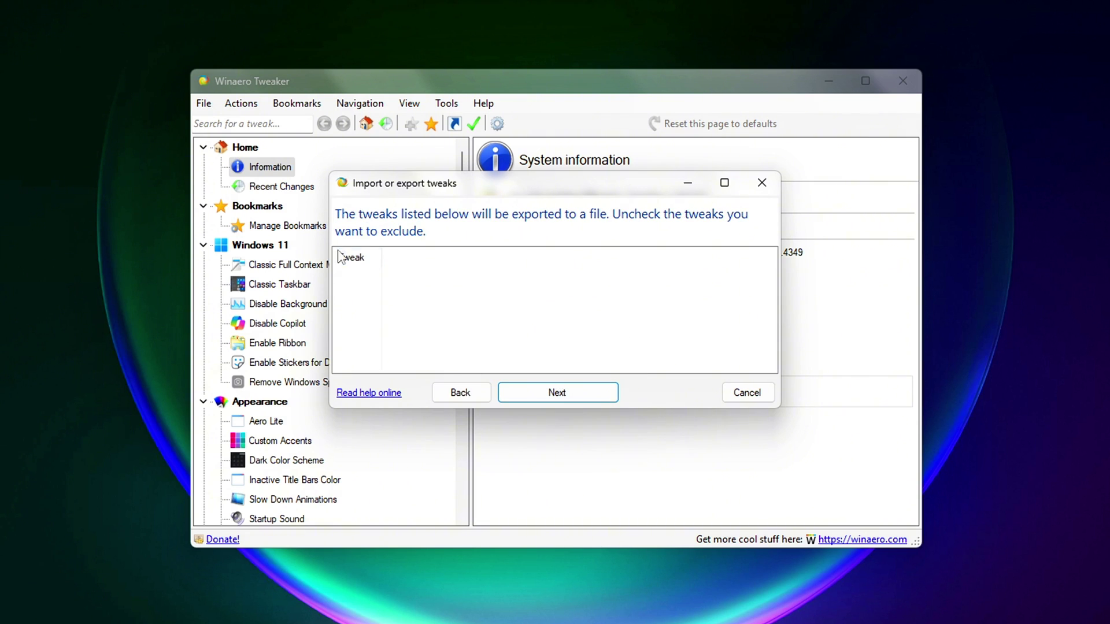
click(565, 393)
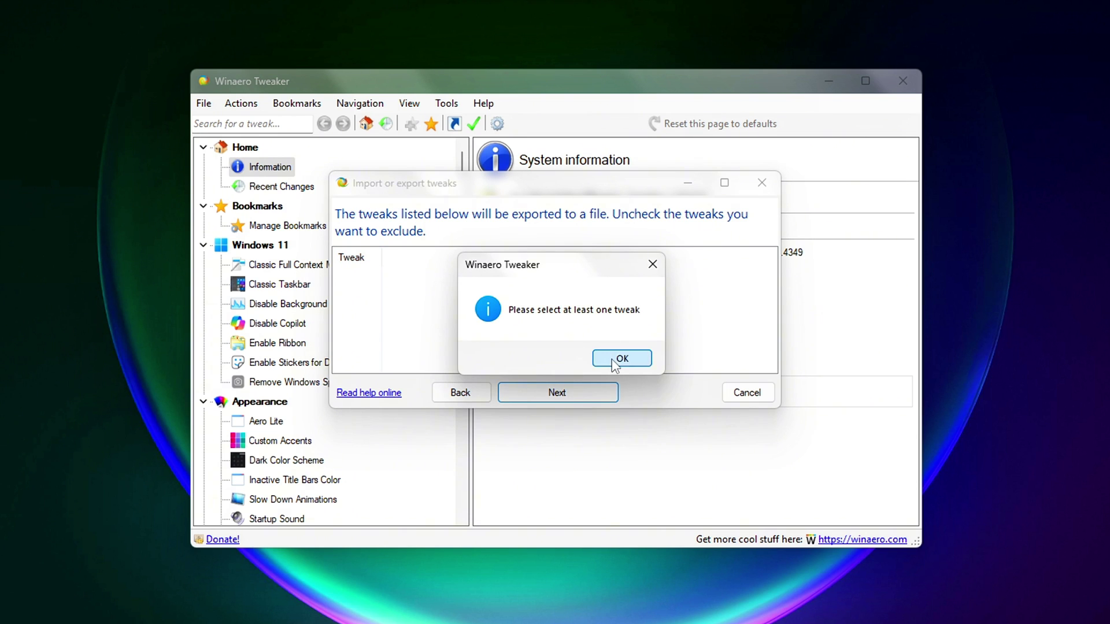
click(616, 359)
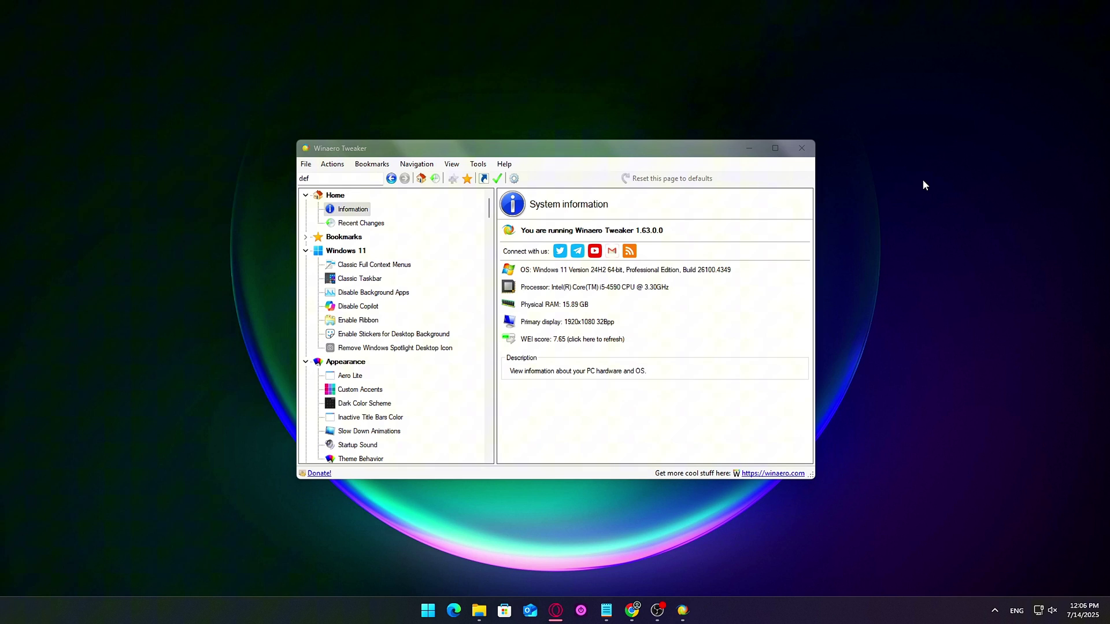
Review Windows Security's virus and threat protection settings, then close Windows Security.
key(super)
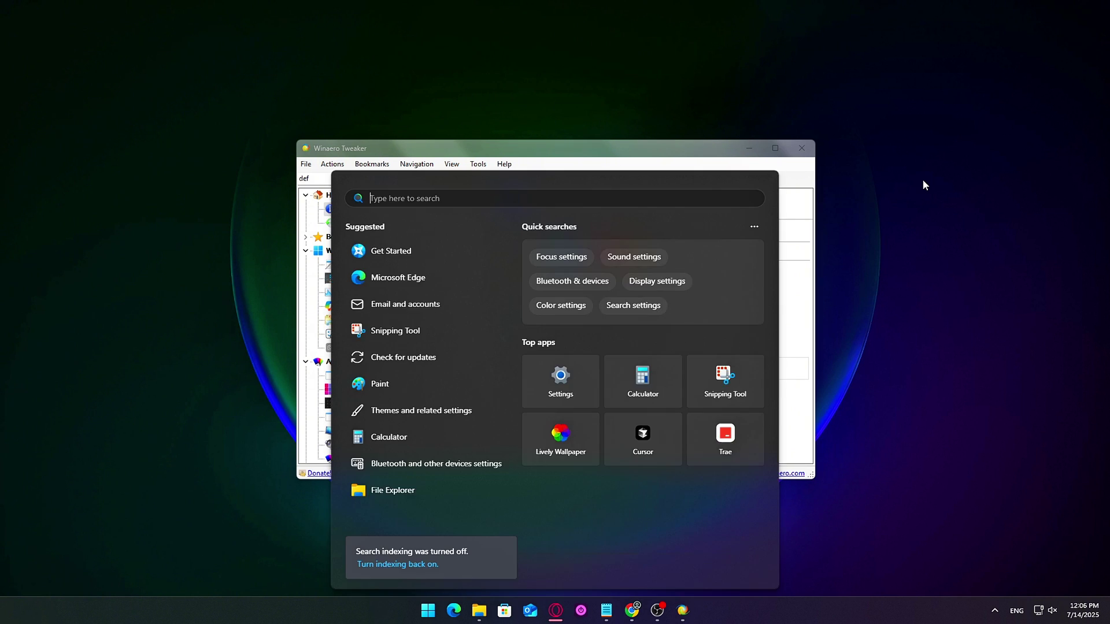
text(windows Defender Firewall)
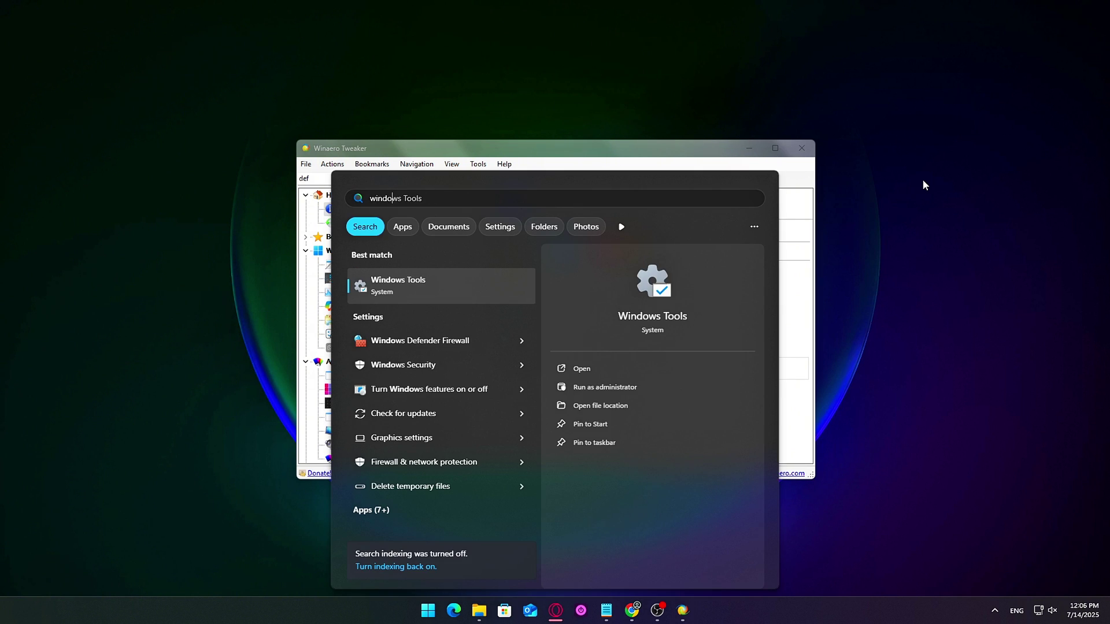
key(Down)
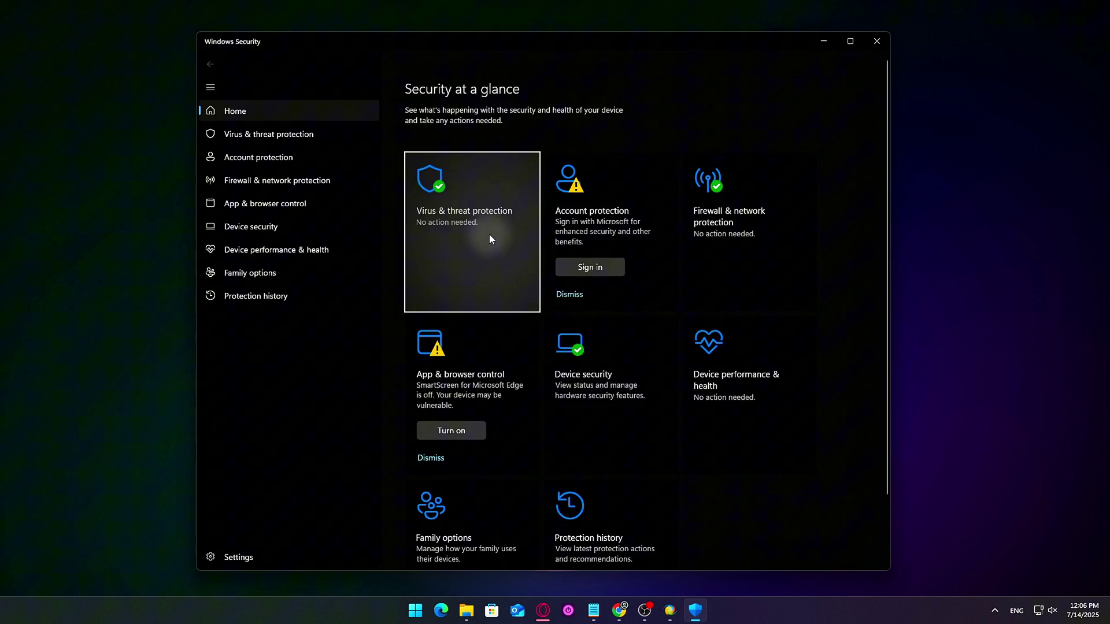
click(489, 239)
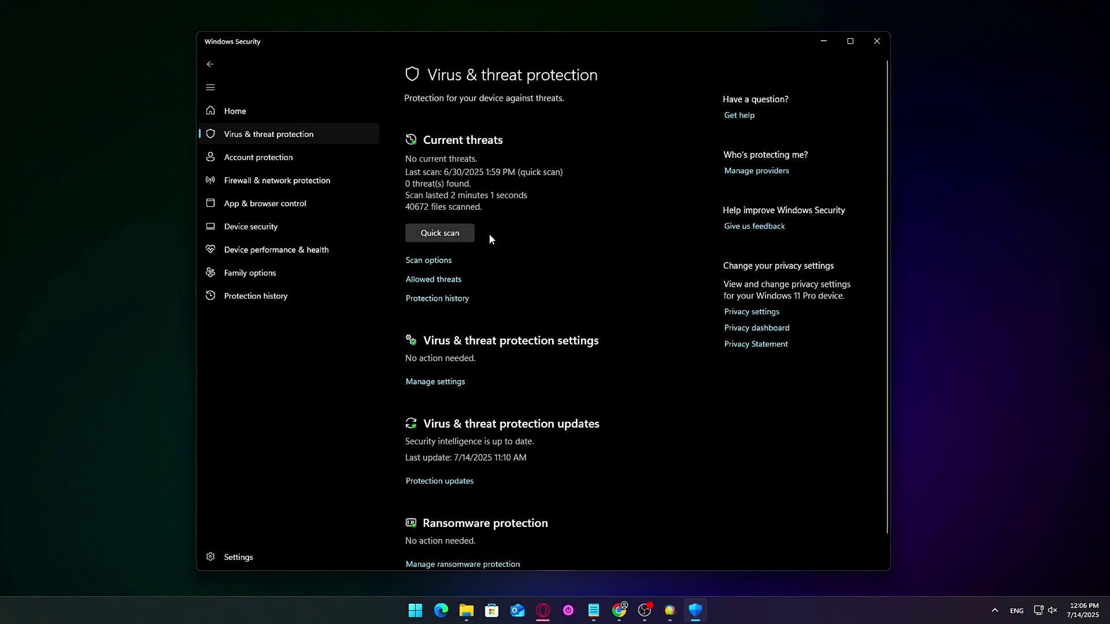
click(452, 381)
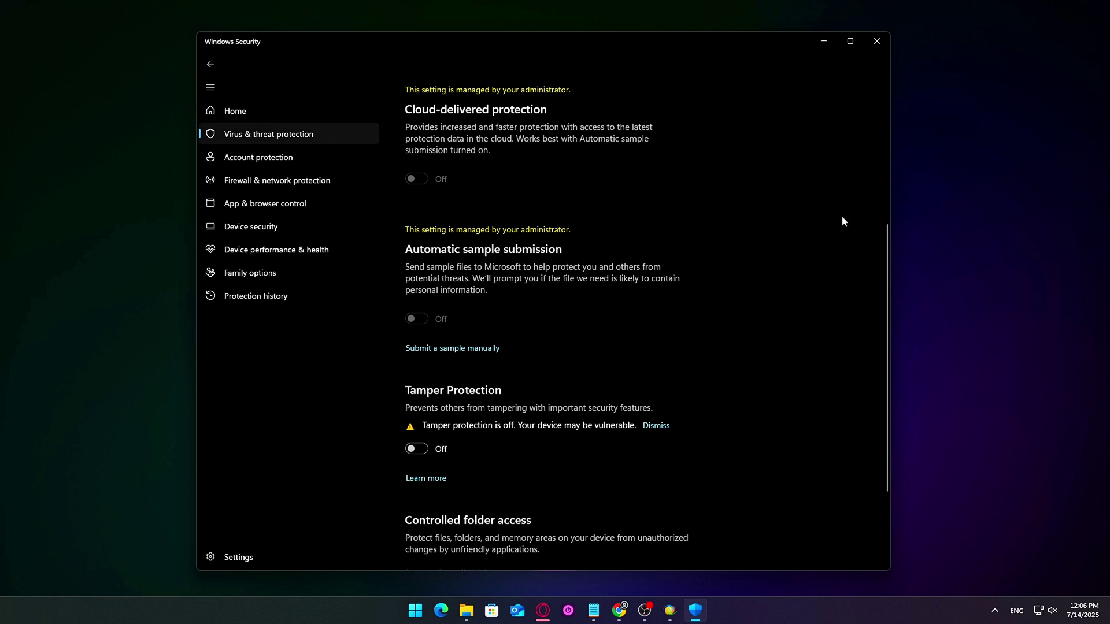
click(876, 45)
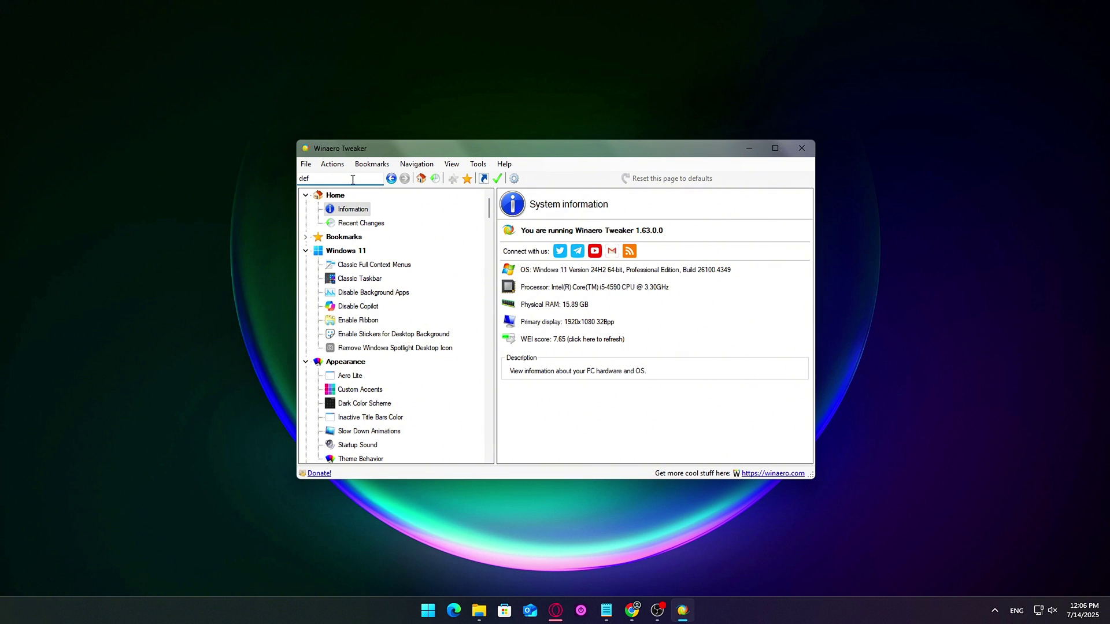
Tick Windows Defender > Disable Windows Defender from the 'def' results and postpone the reboot.
key(Return)
scroll(418, 434, down, 10)
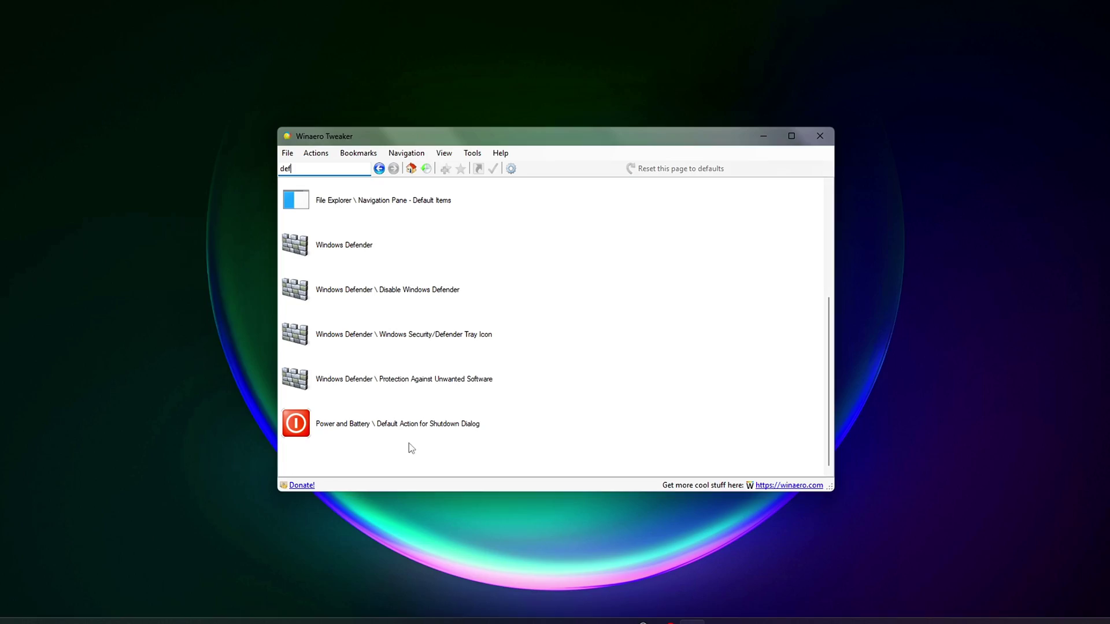
double_click(372, 243)
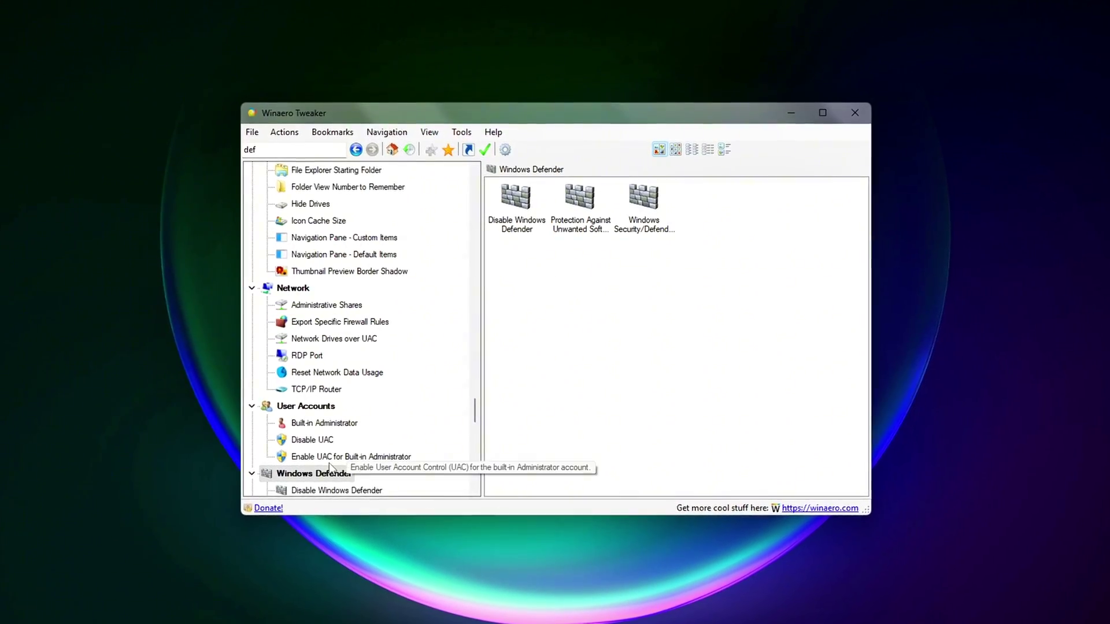
scroll(409, 451, down, 5)
scroll(340, 332, up, 2)
click(323, 339)
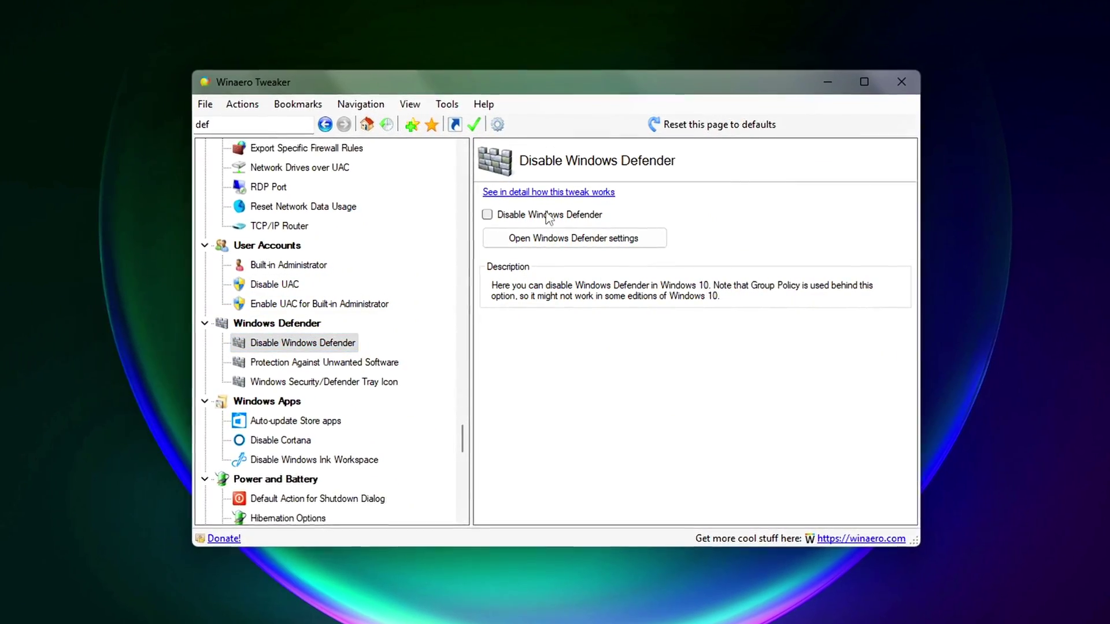
click(584, 218)
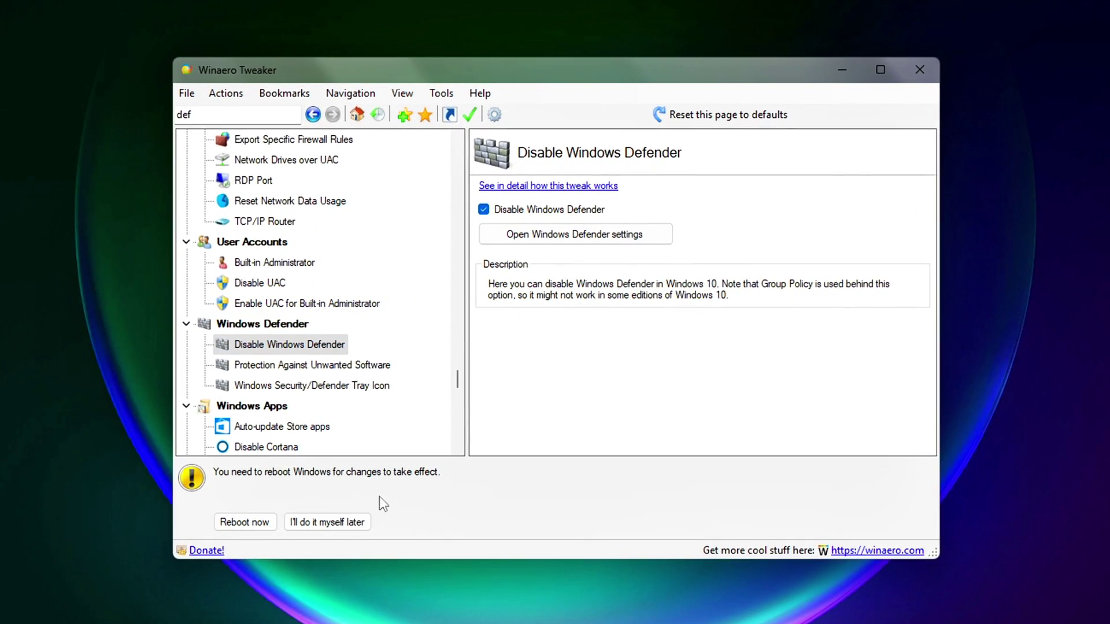
click(316, 524)
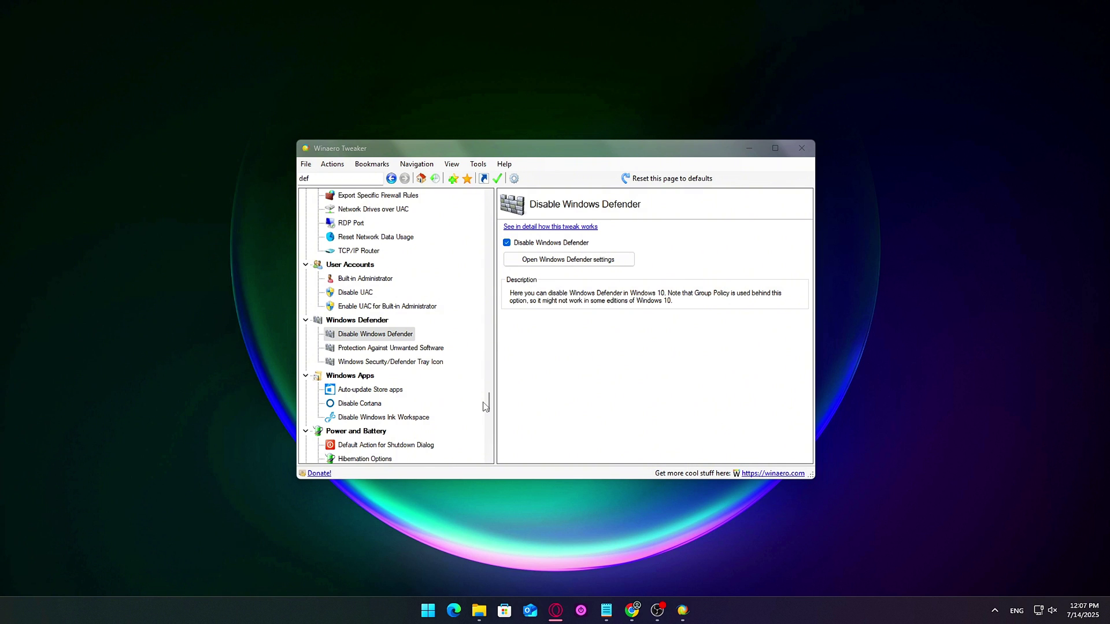
Search 'pri', open Privacy > Disable Telemetry, and put off the reboot notice.
double_click(356, 177)
text(pri)
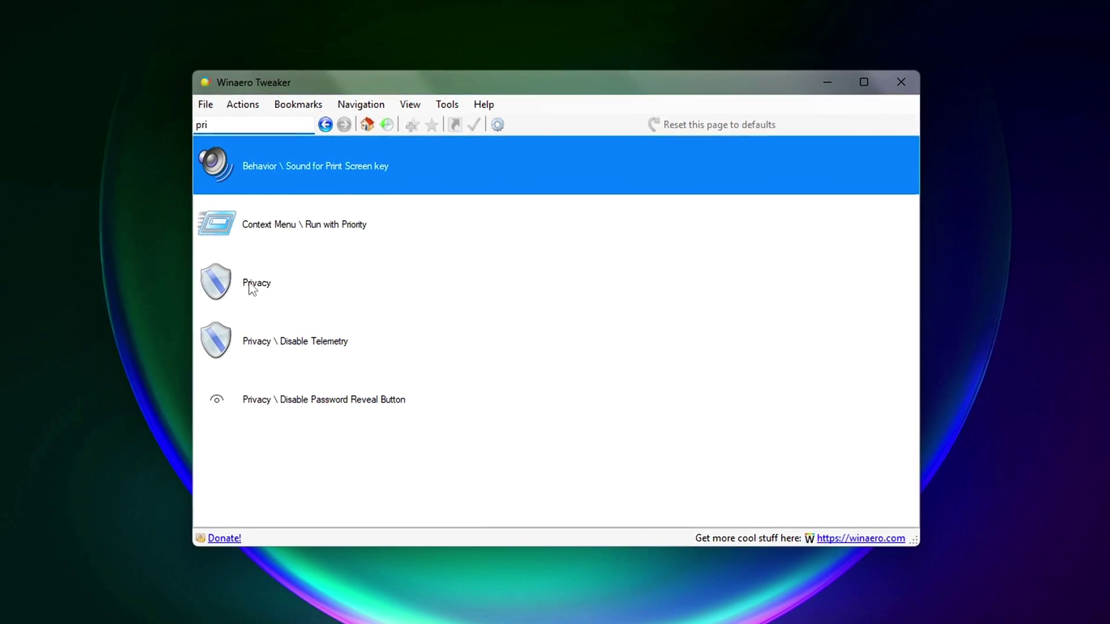
click(253, 286)
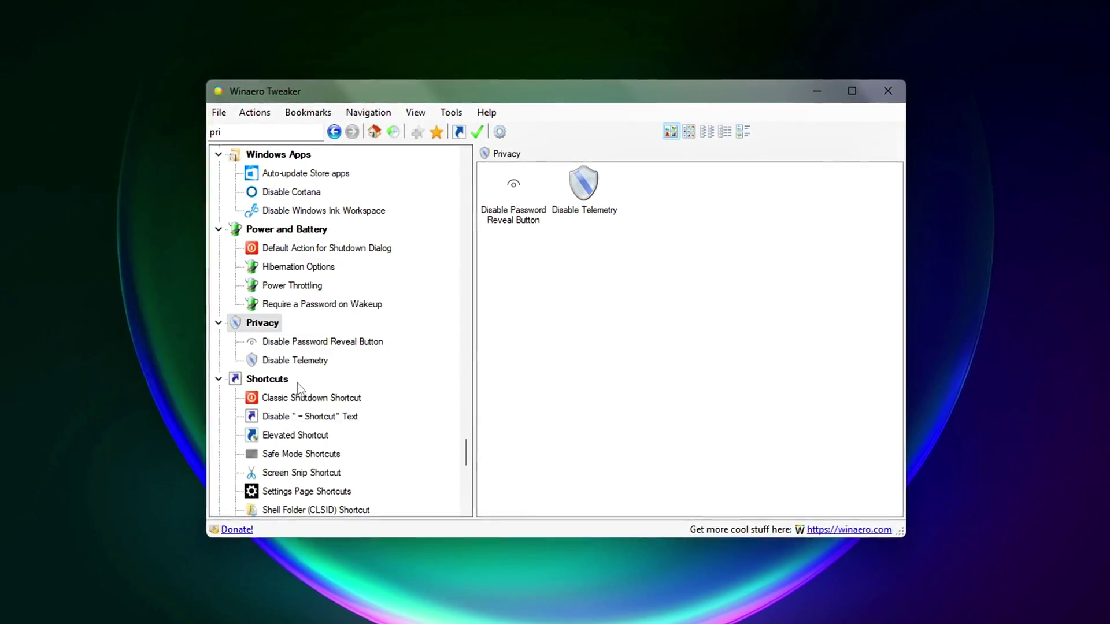
click(312, 342)
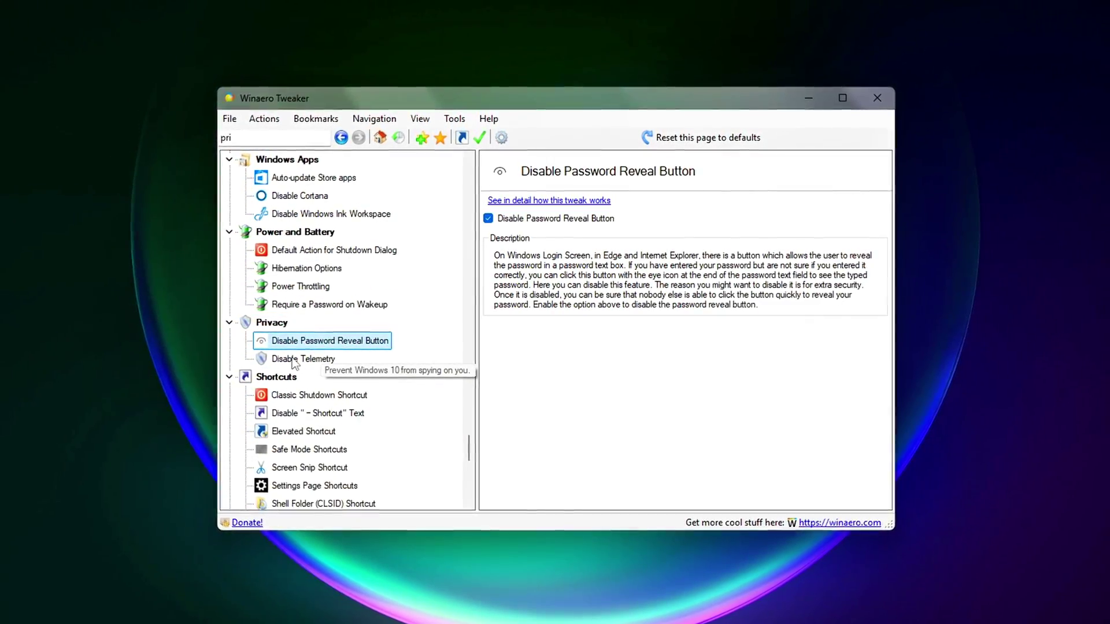
click(291, 361)
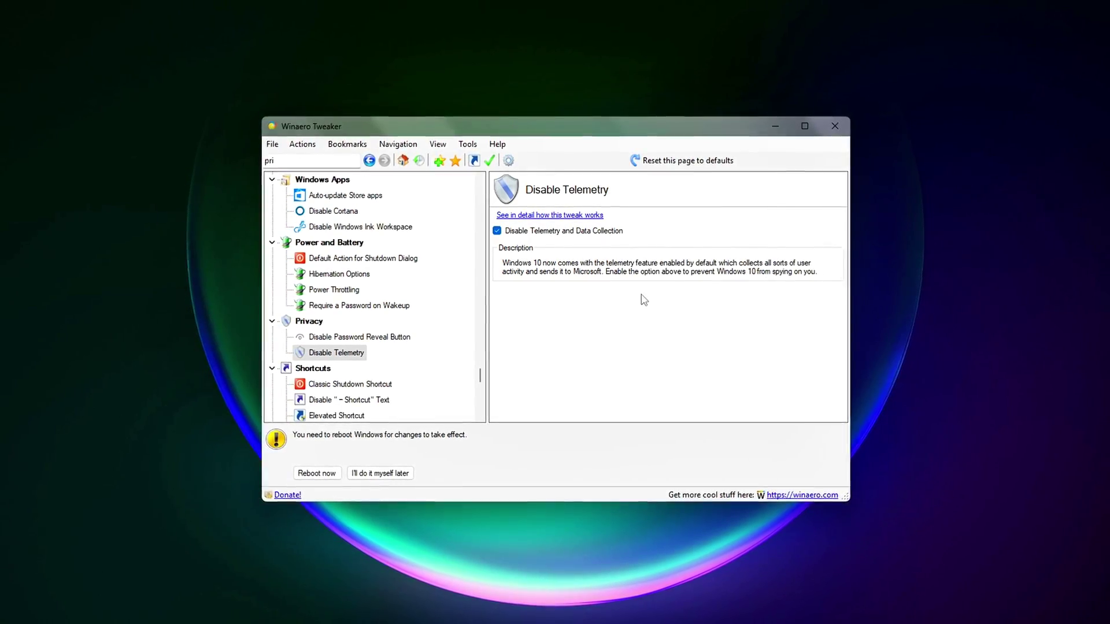
click(371, 470)
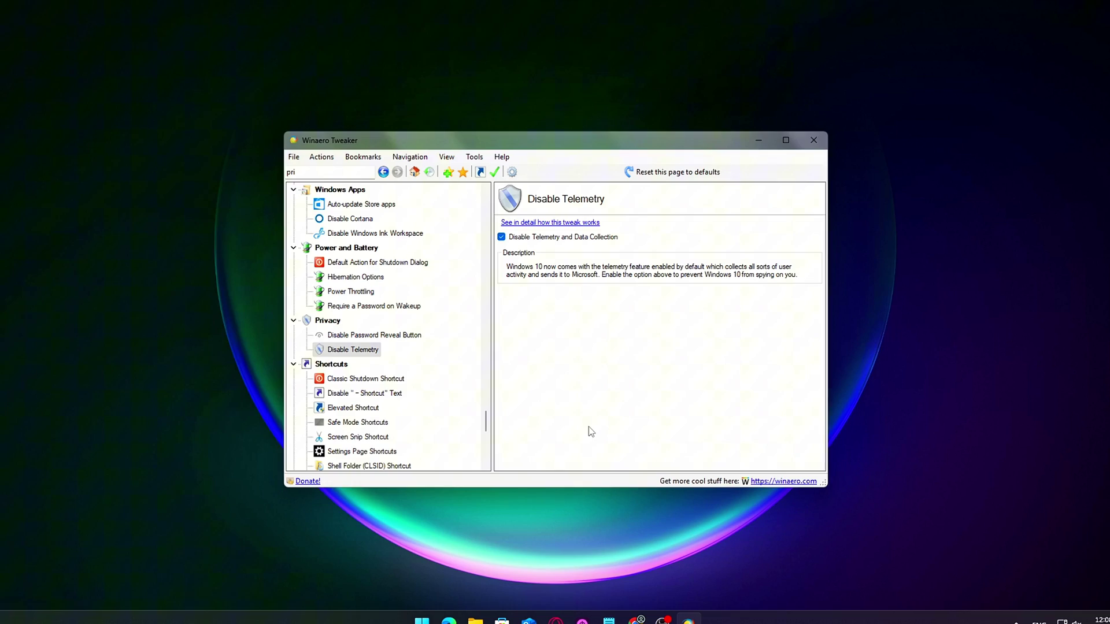
Reopen Disable Telemetry, re-tick 'Disable Telemetry and Data Collection', and defer the reboot.
key(BackSpace)
text(e)
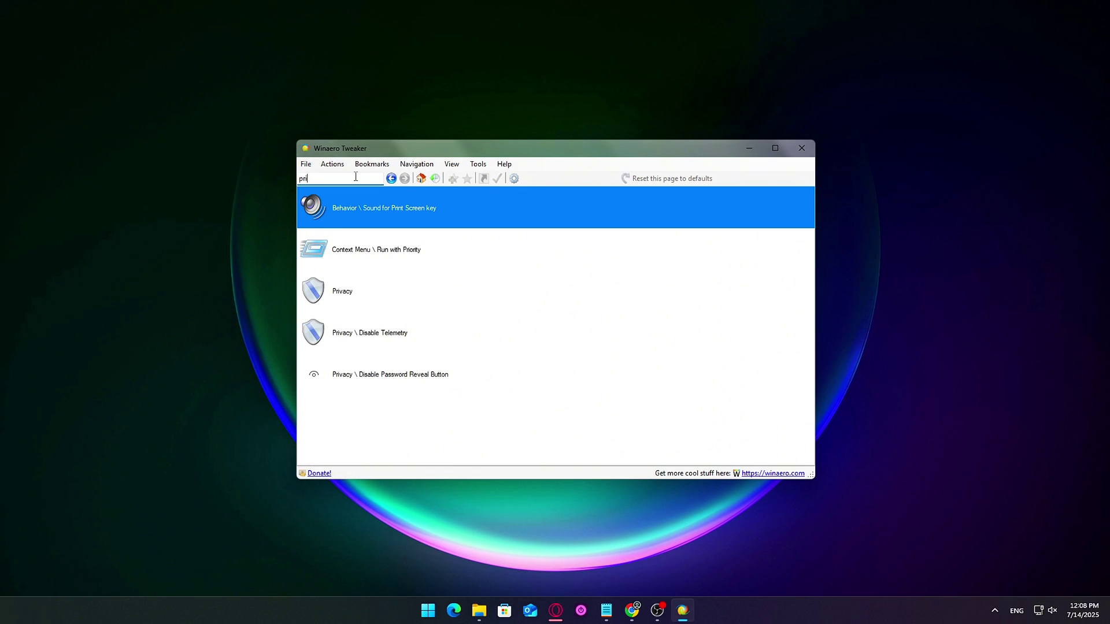
double_click(336, 293)
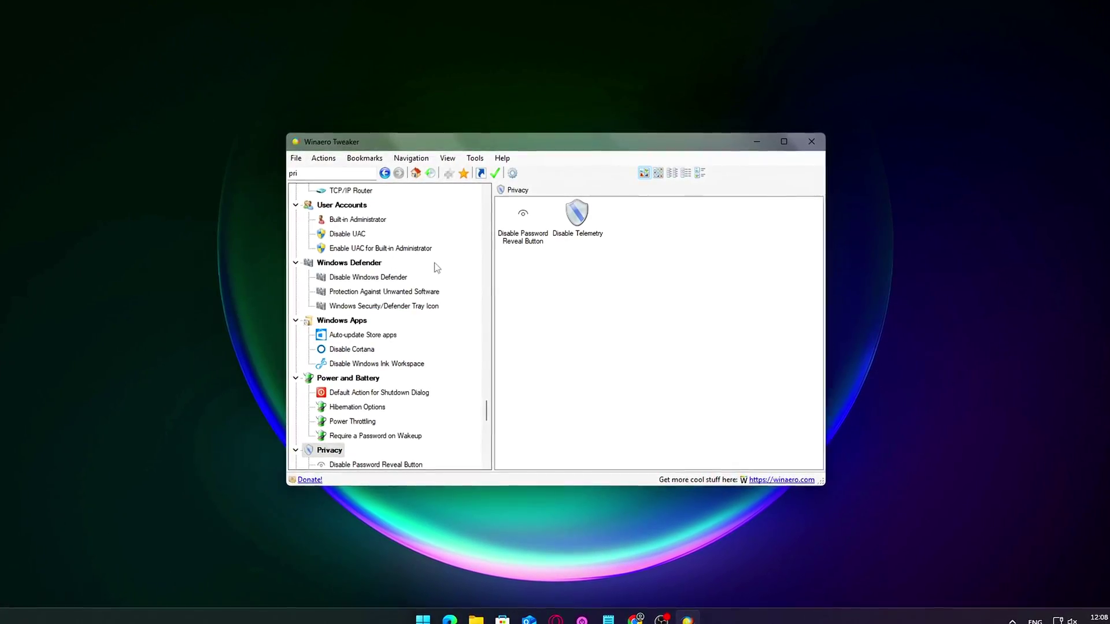
click(394, 336)
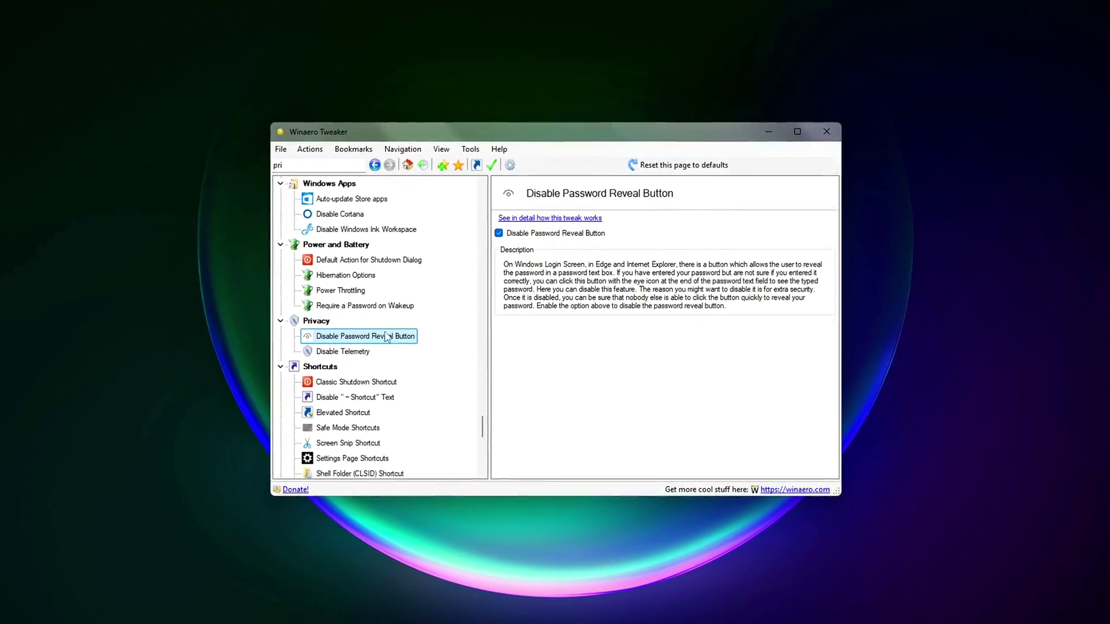
click(343, 351)
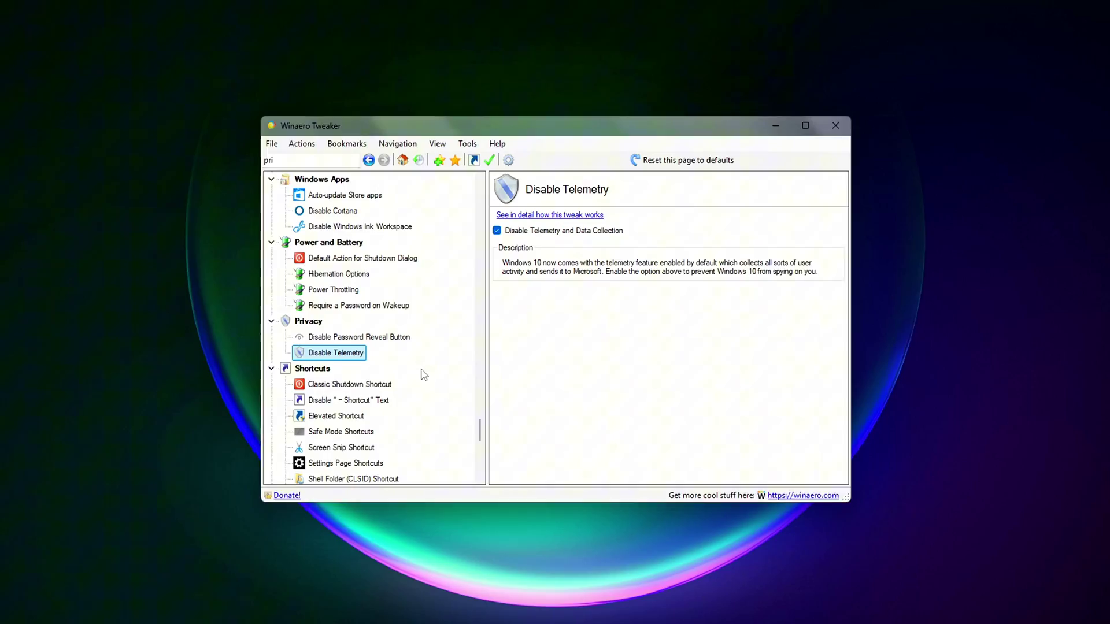
click(552, 231)
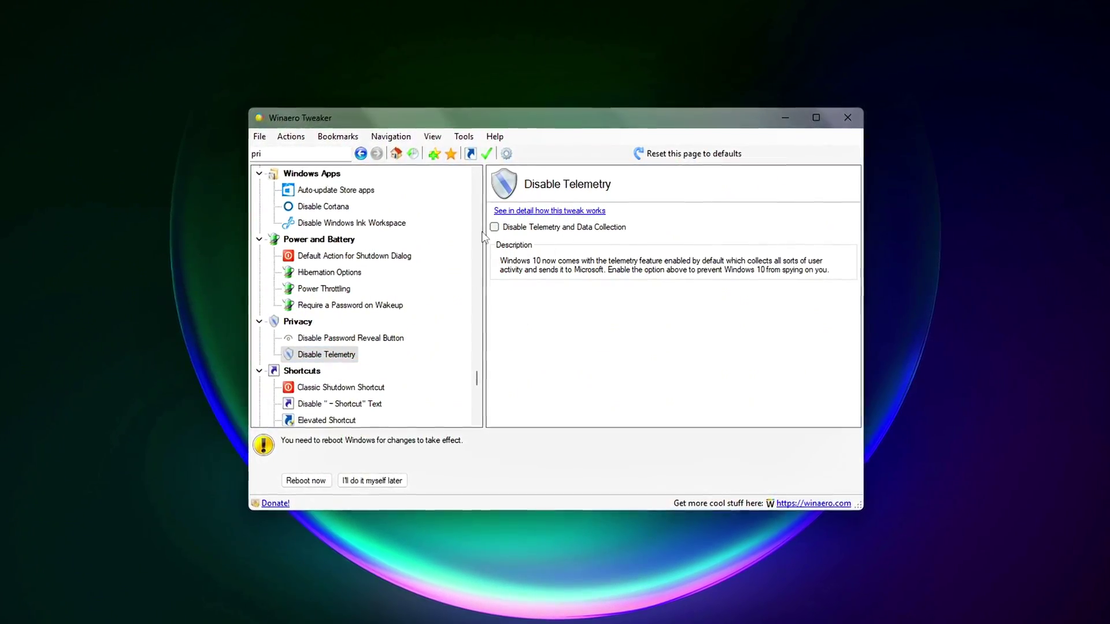
click(547, 229)
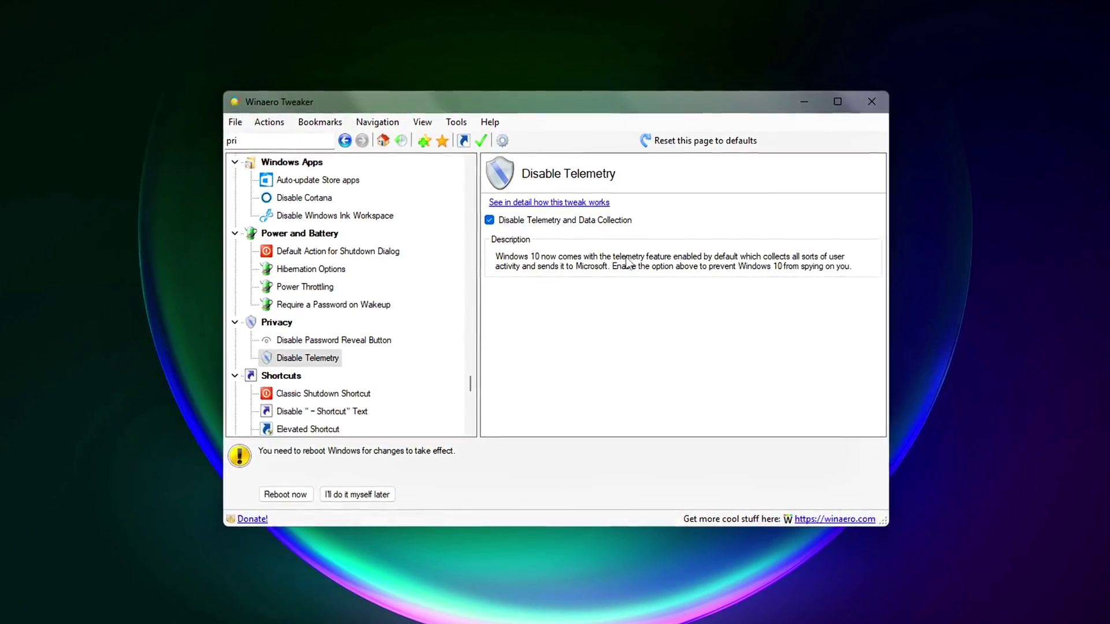
click(333, 505)
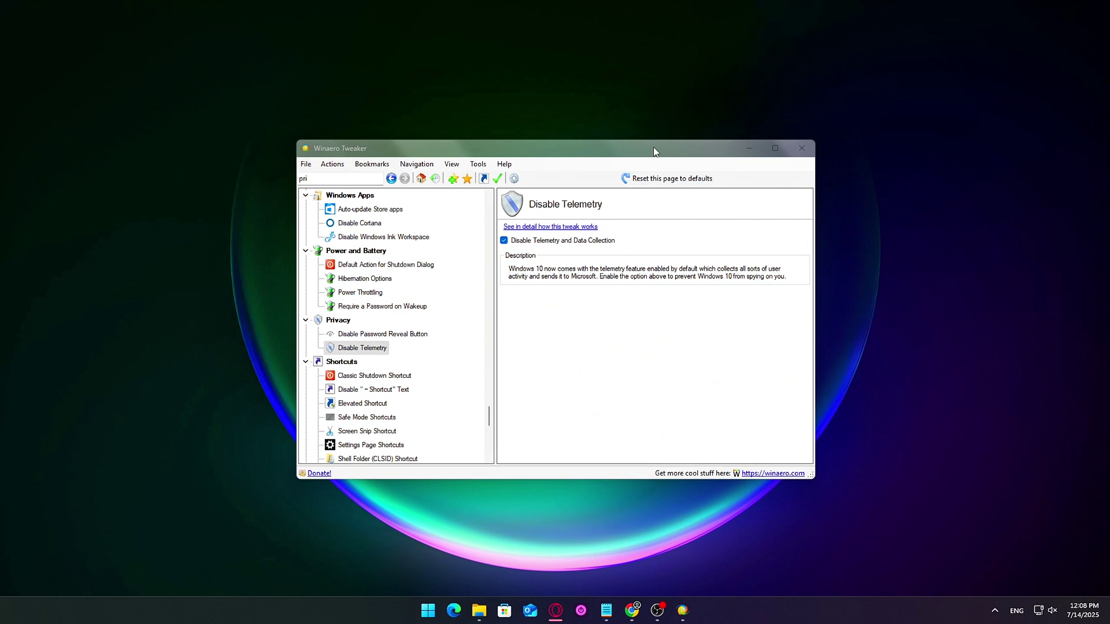
Search 'windows u' and tick 'Disable Windows updates and notifications' in Disable Windows Update.
text(windows)
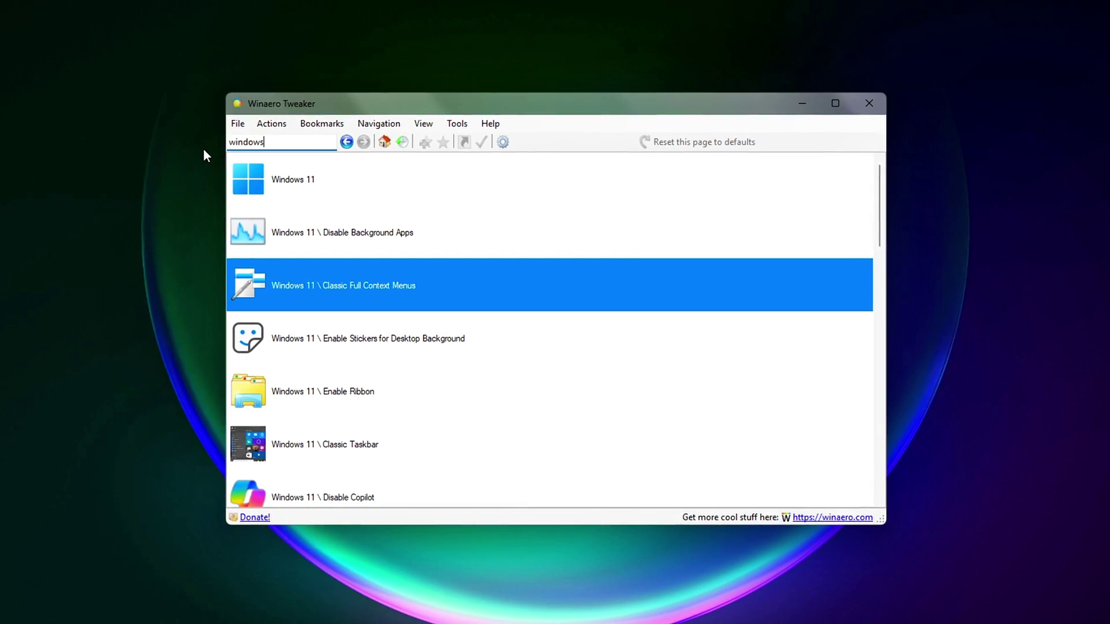
text( u)
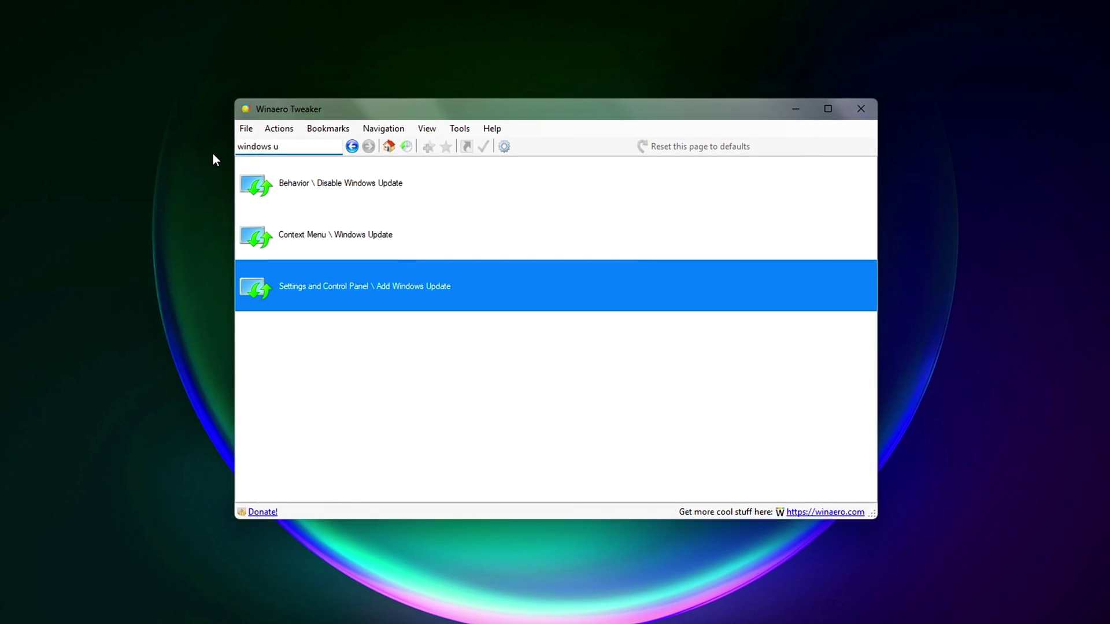
click(309, 188)
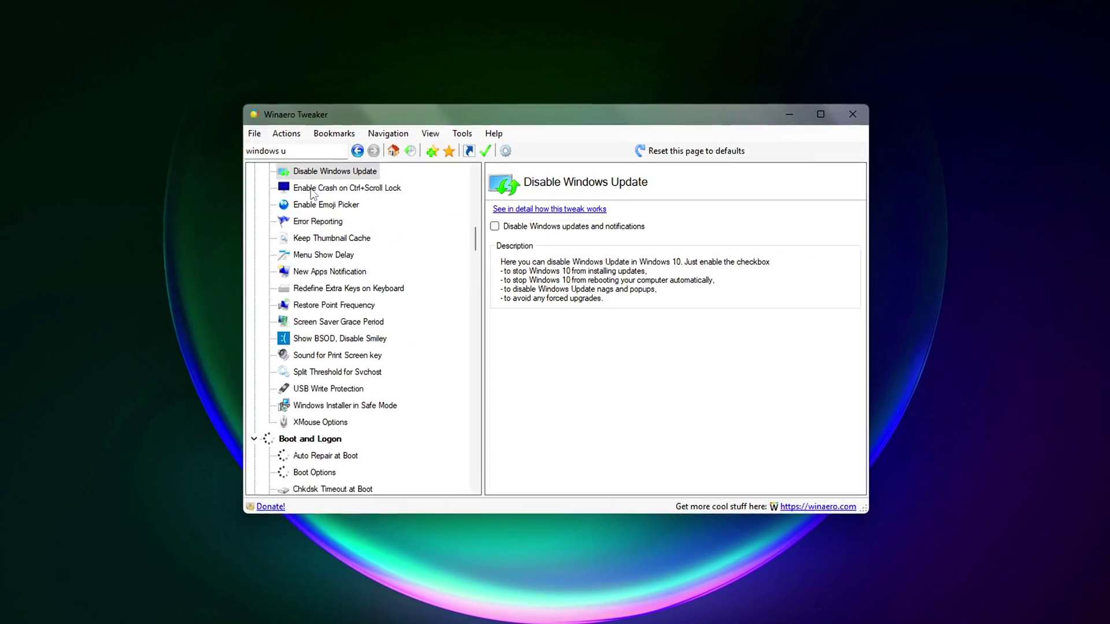
scroll(338, 399, up, 2)
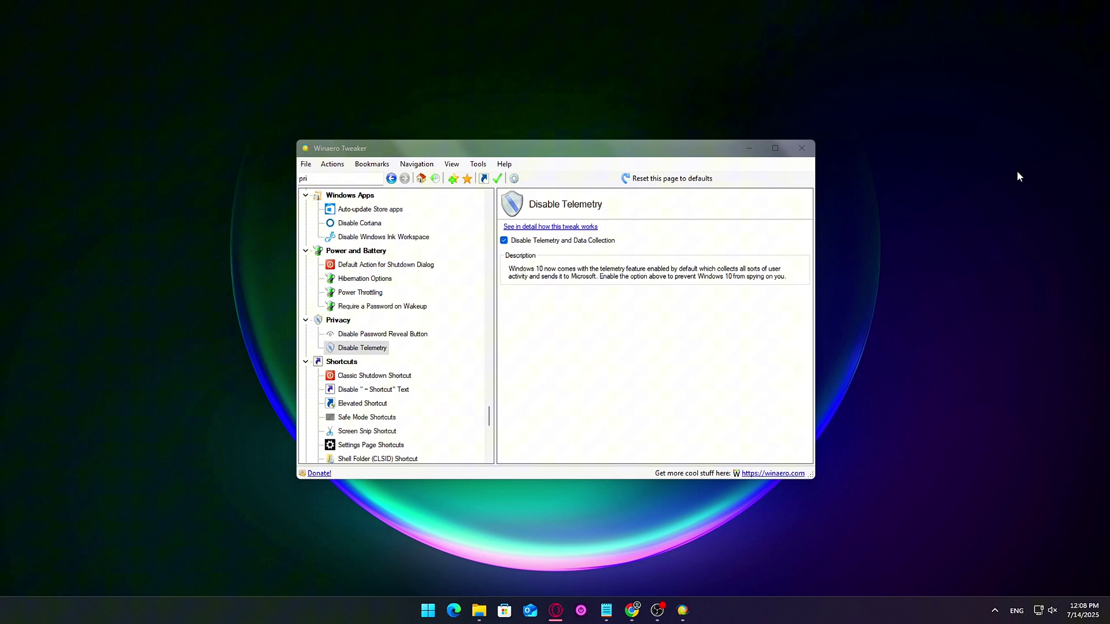
click(653, 147)
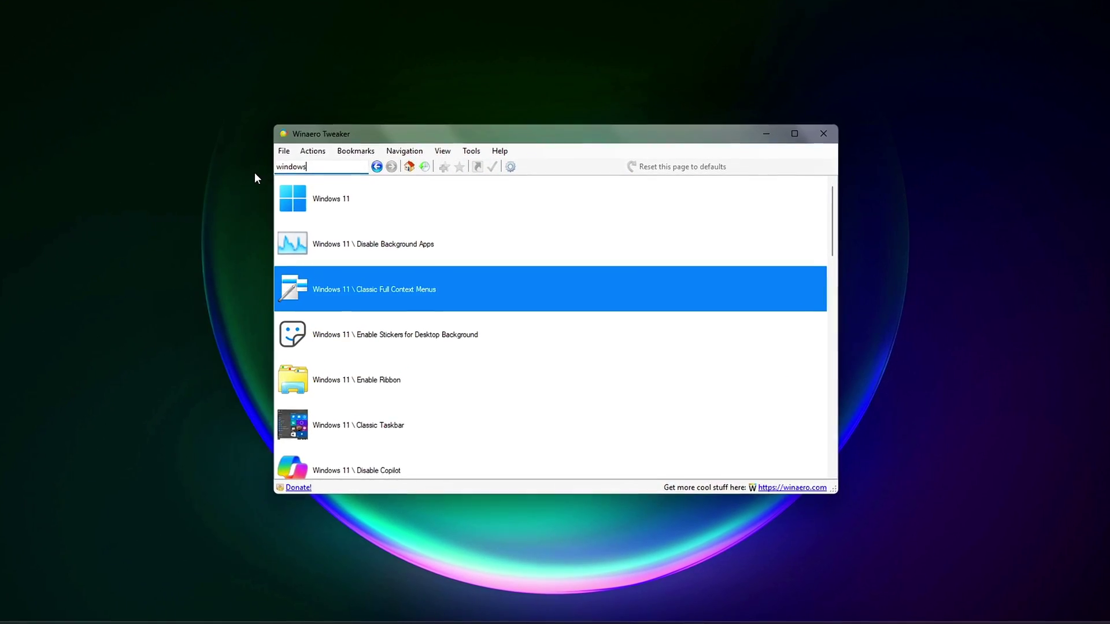
text(u)
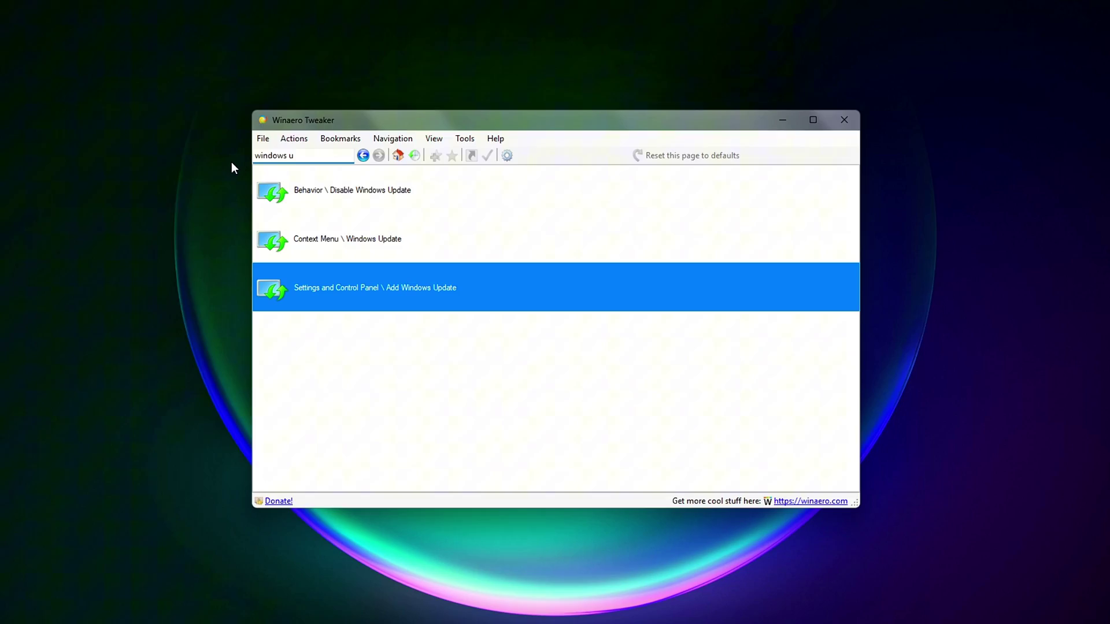
click(322, 195)
double_click(305, 186)
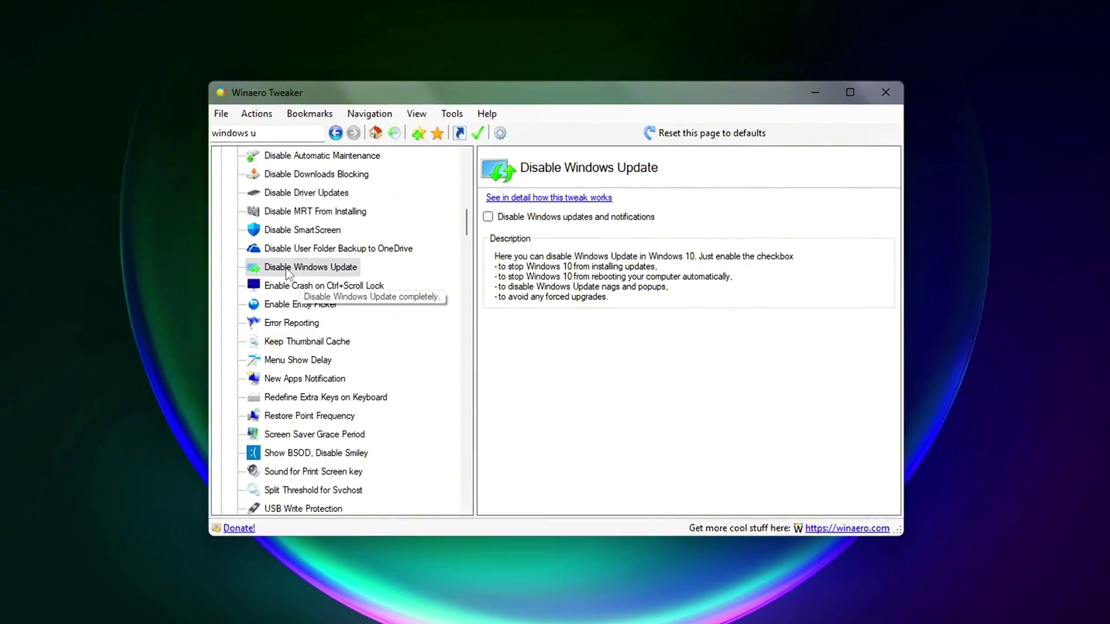
click(306, 268)
click(485, 212)
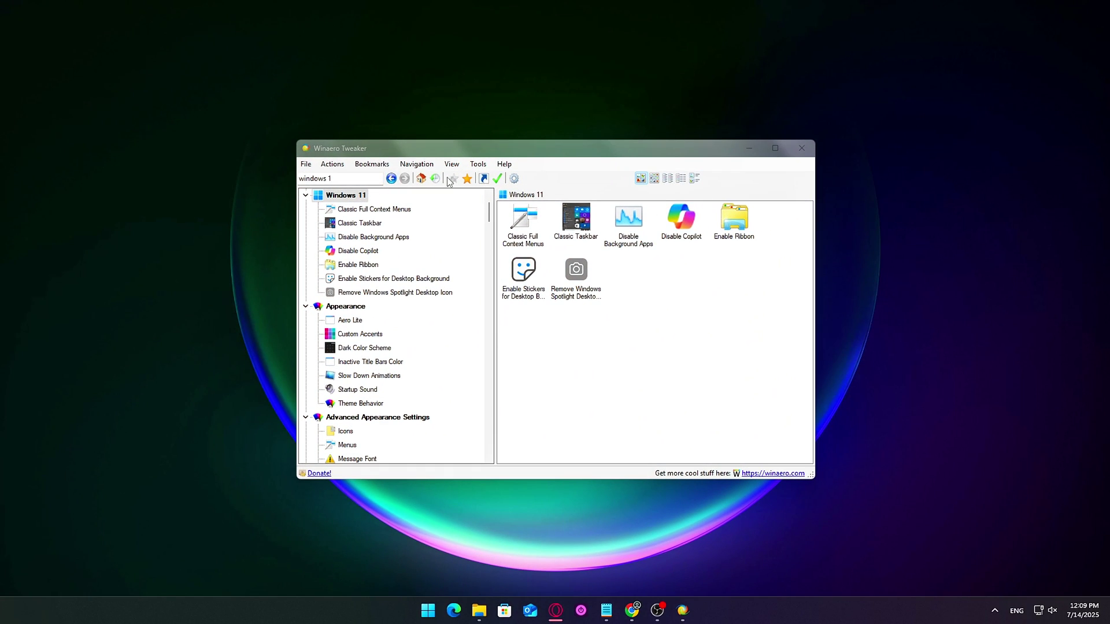
Search 'driver' and re-tick 'Turn off driver updates via Windows Update' in Disable Driver Updates.
triple_click(366, 179)
text(dri)
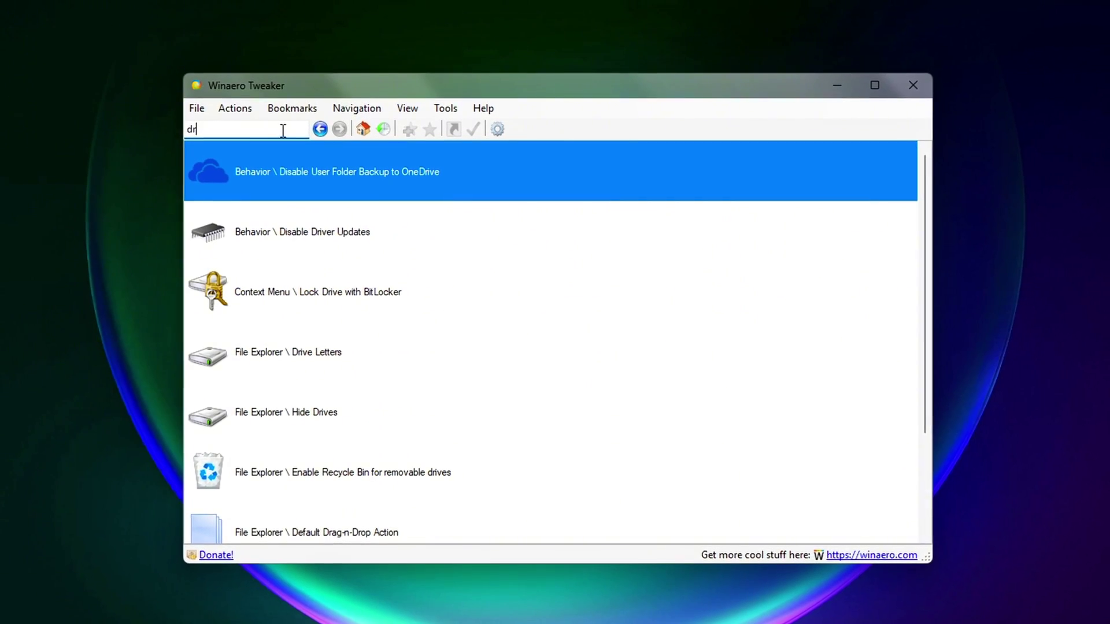
text(ver)
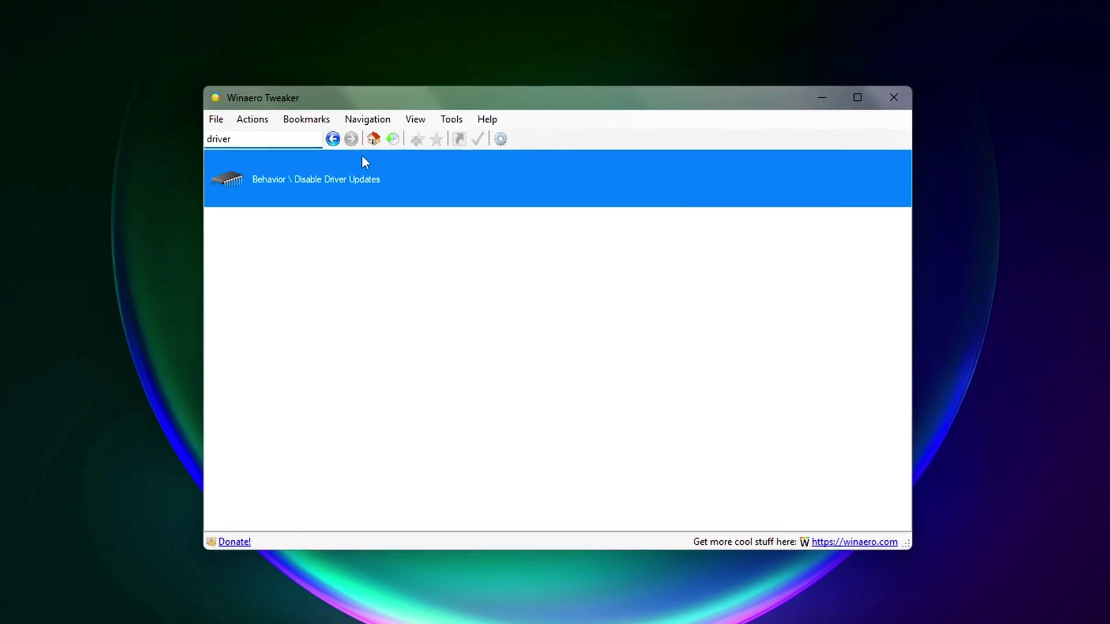
click(366, 189)
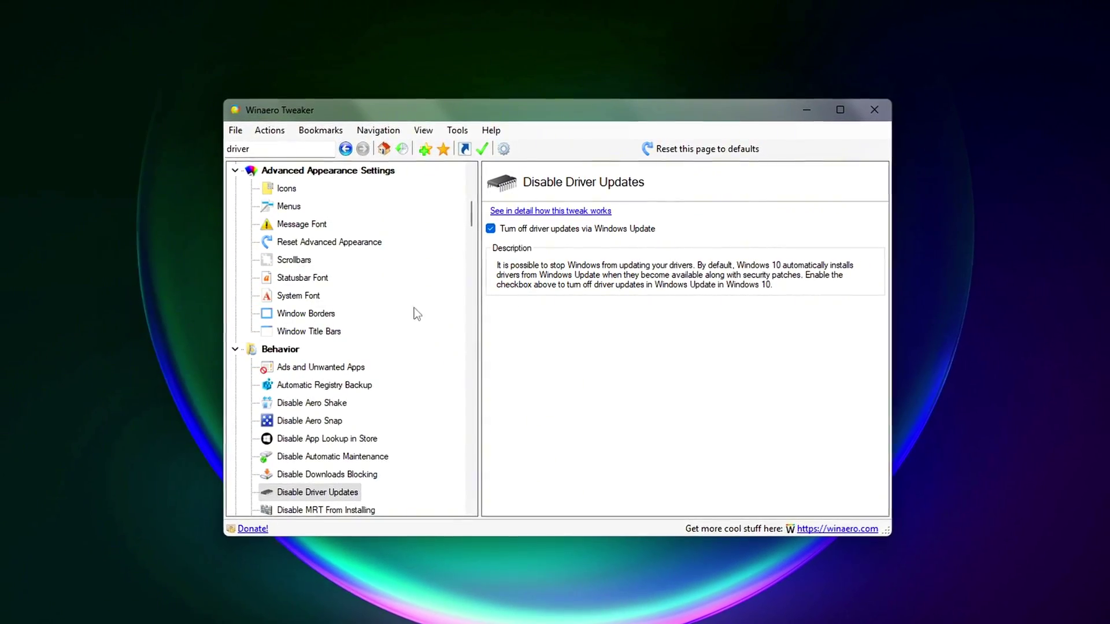
click(320, 490)
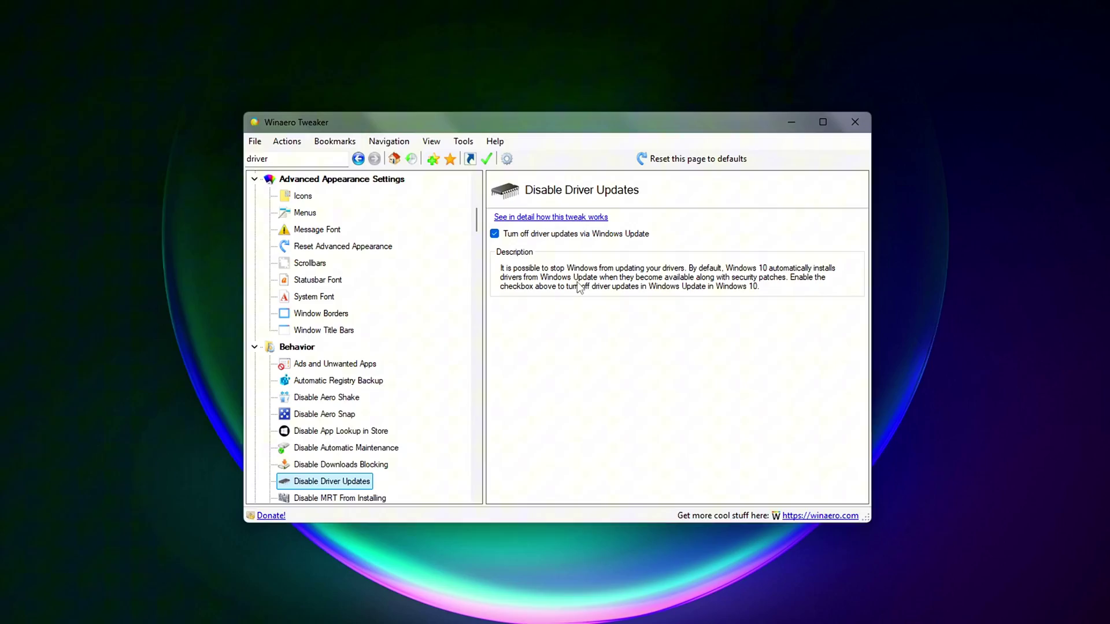
click(496, 235)
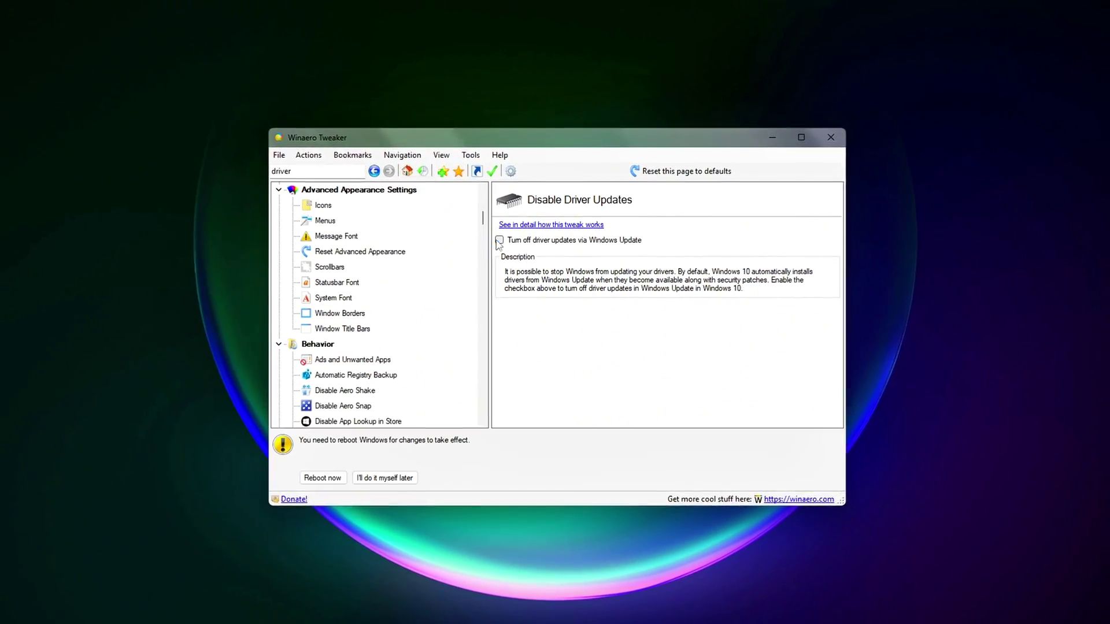
click(500, 241)
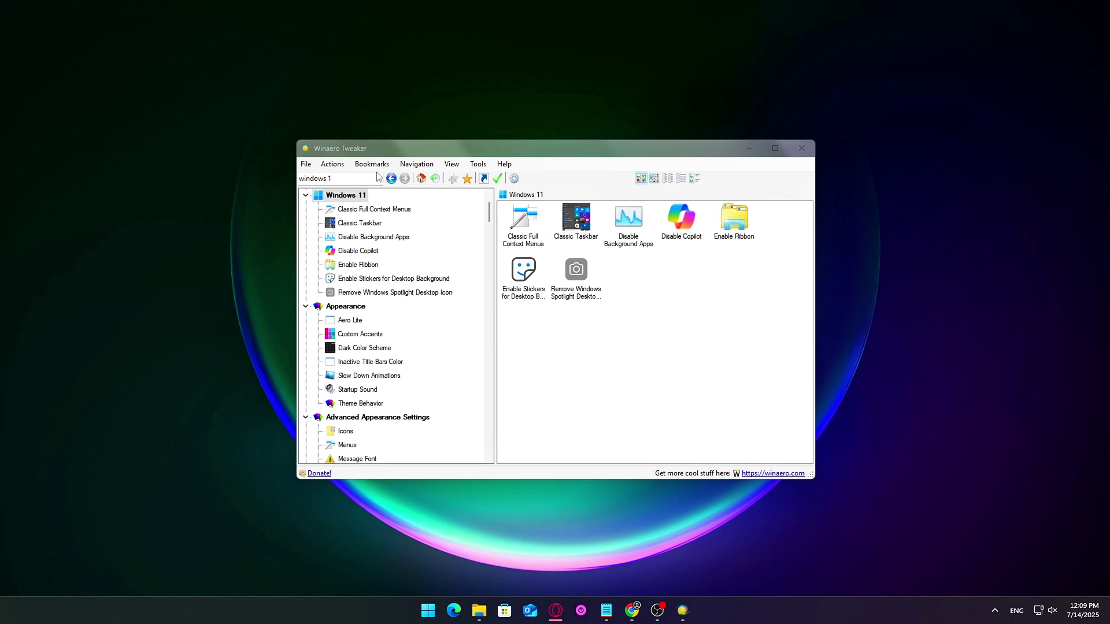
drag(542, 147, 543, 154)
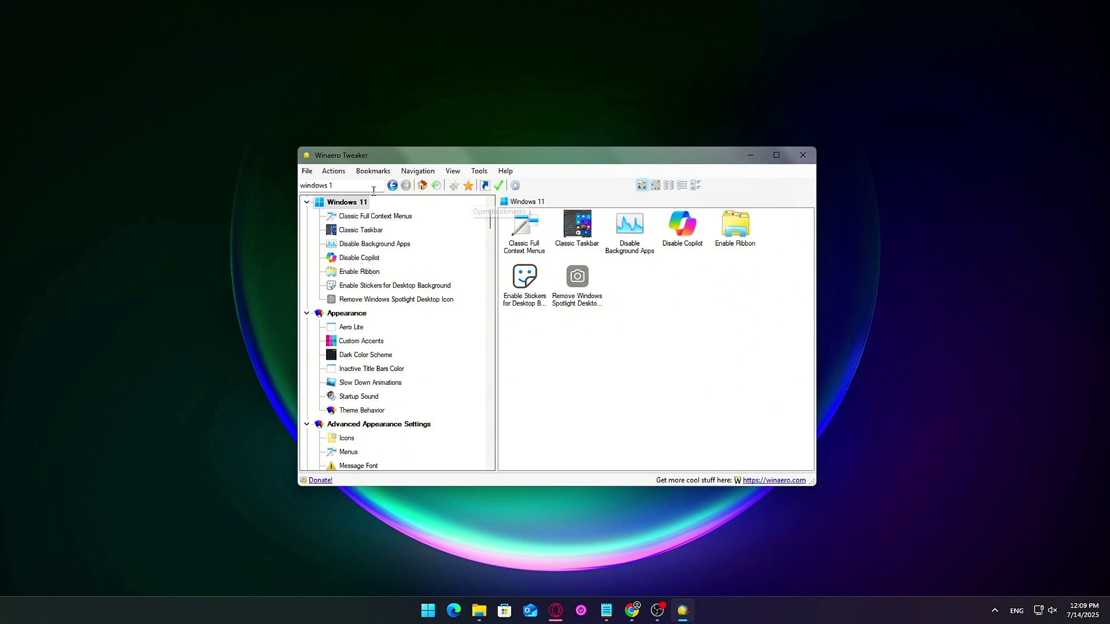
Search 'dri', confirm the driver-update block is ticked, and postpone the reboot until later.
key(ctrl+a)
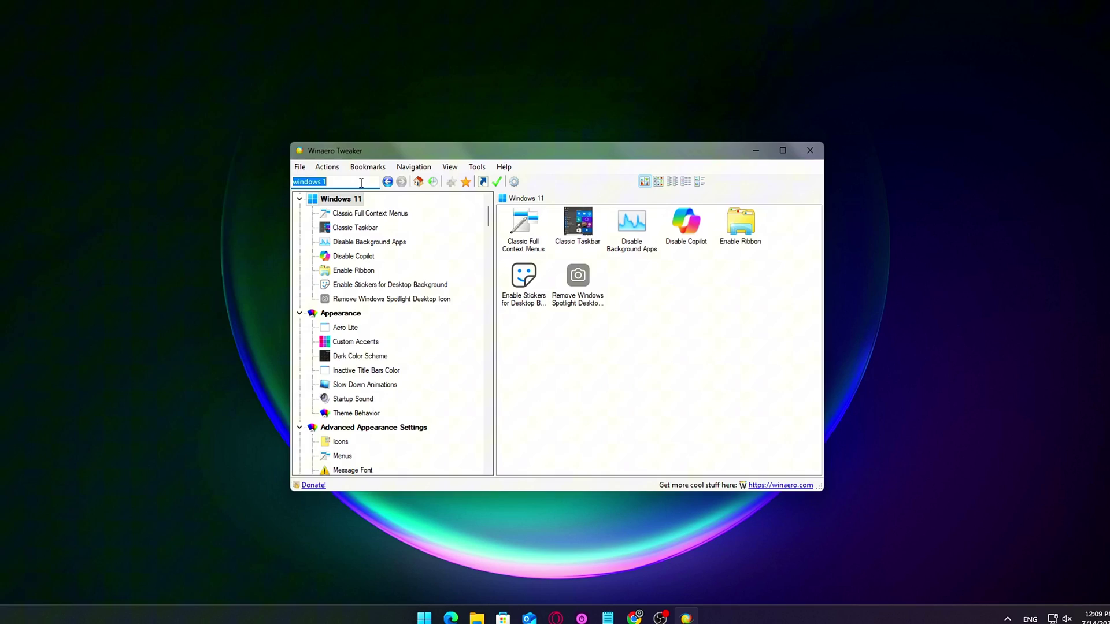
text(dr)
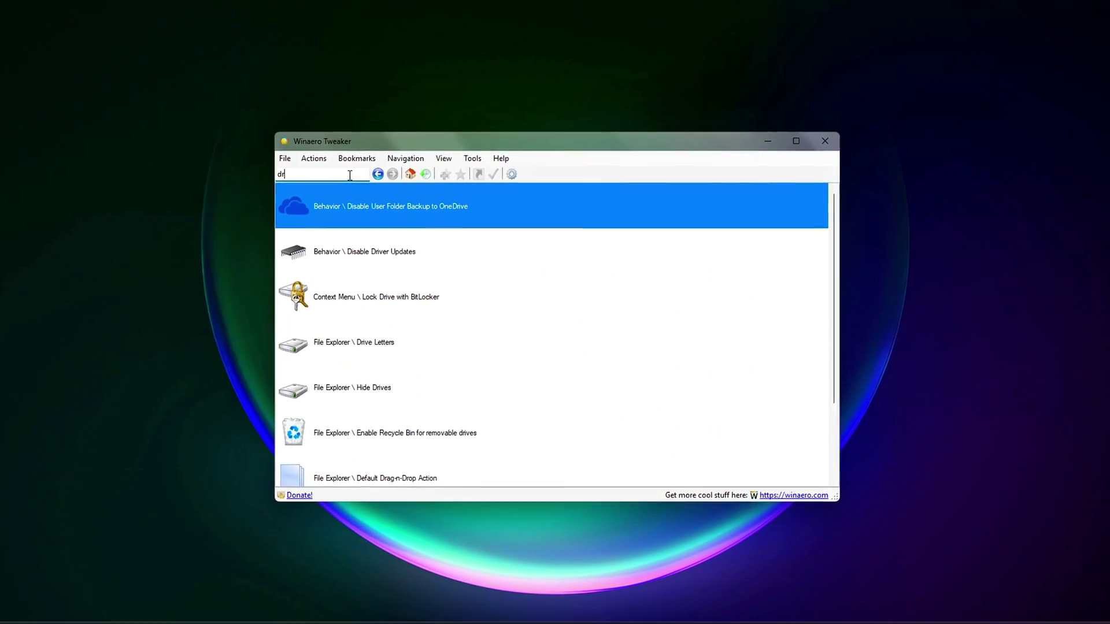
text(iver)
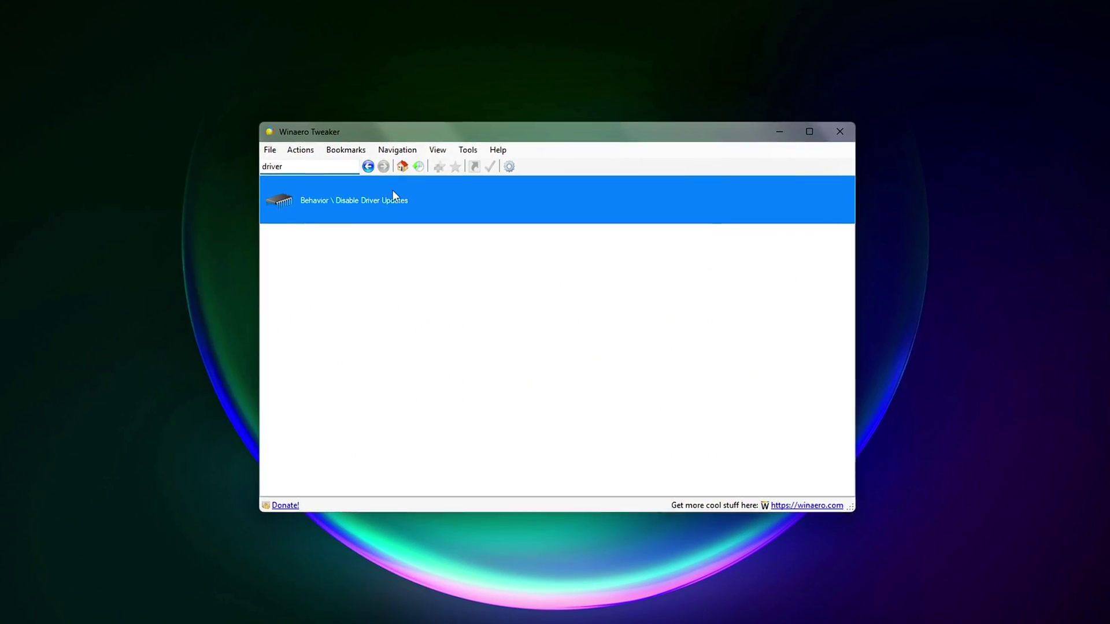
click(391, 206)
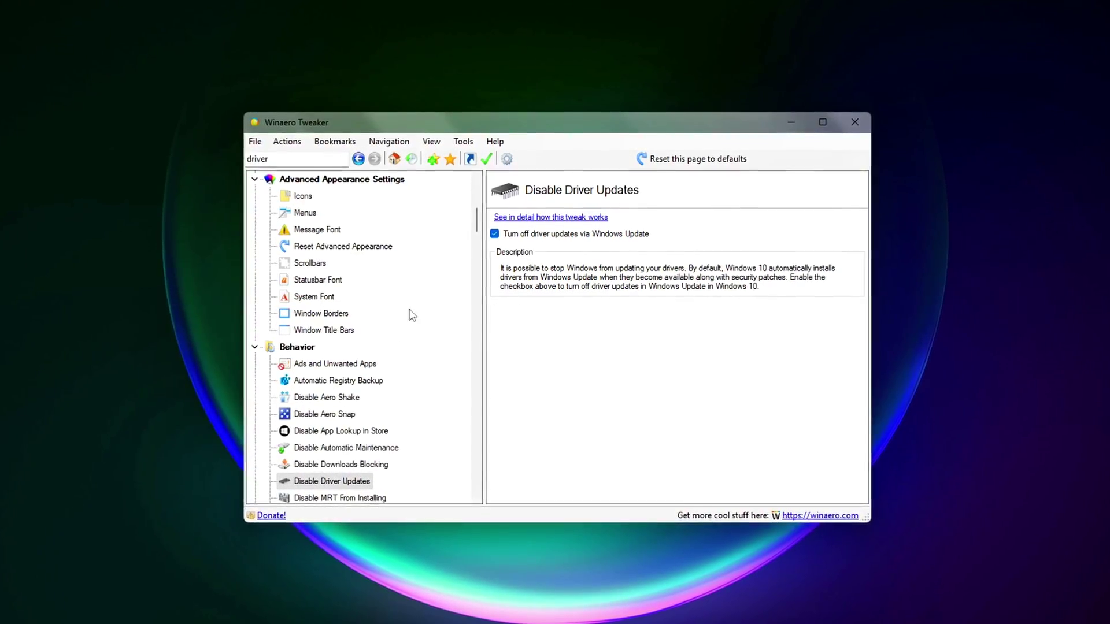
click(327, 481)
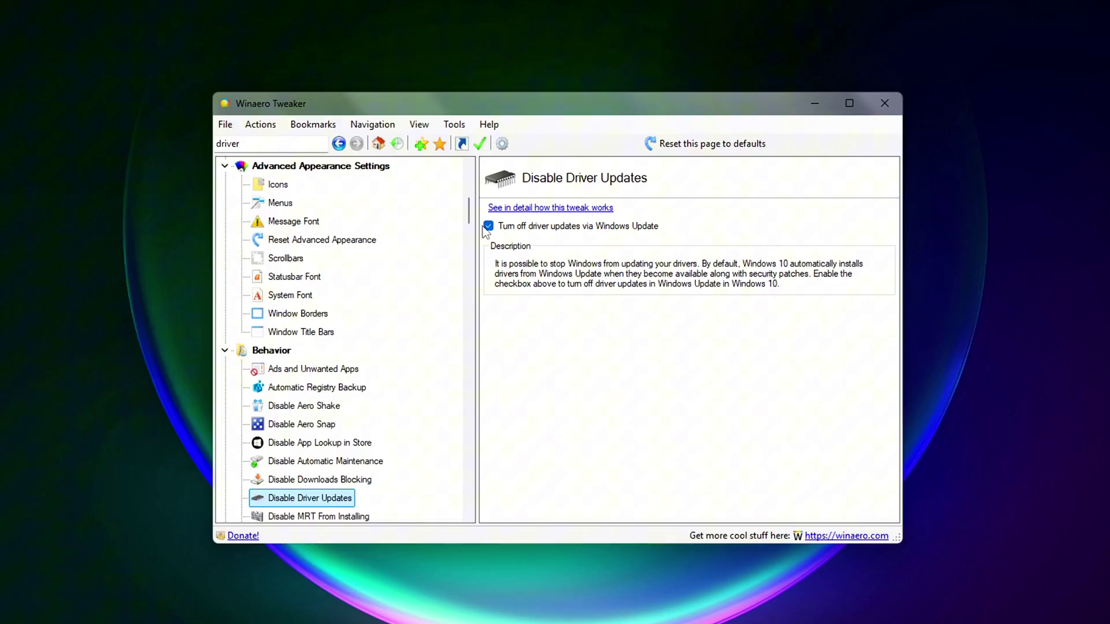
click(487, 226)
click(487, 226)
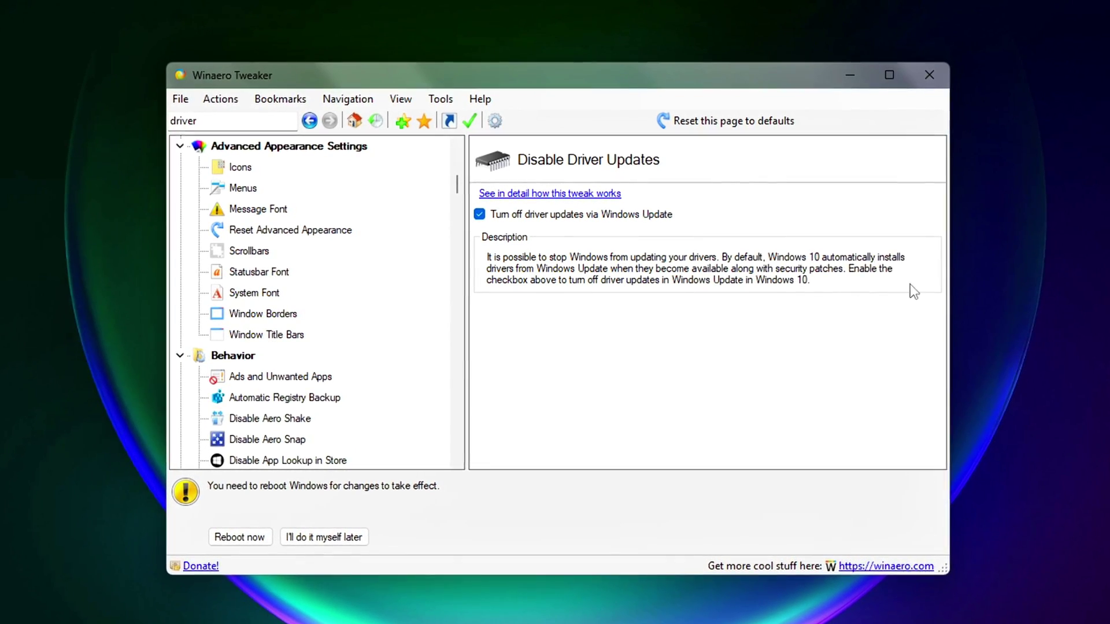
click(324, 537)
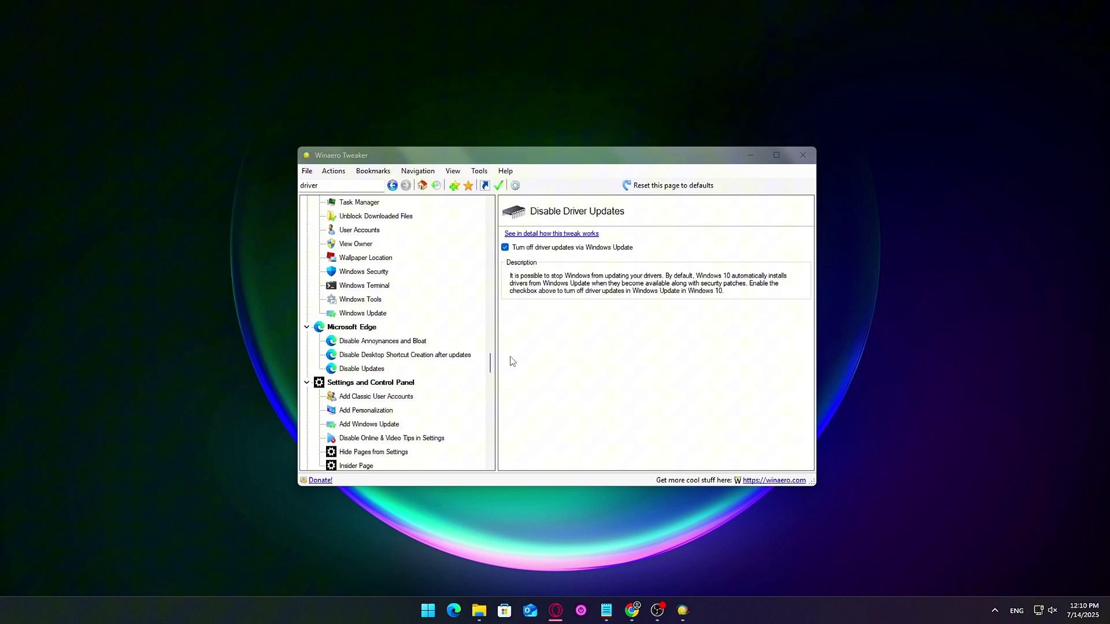
Tick all Edge Annoyances, Features/Bloat and New Tab Page options.
drag(492, 362, 495, 360)
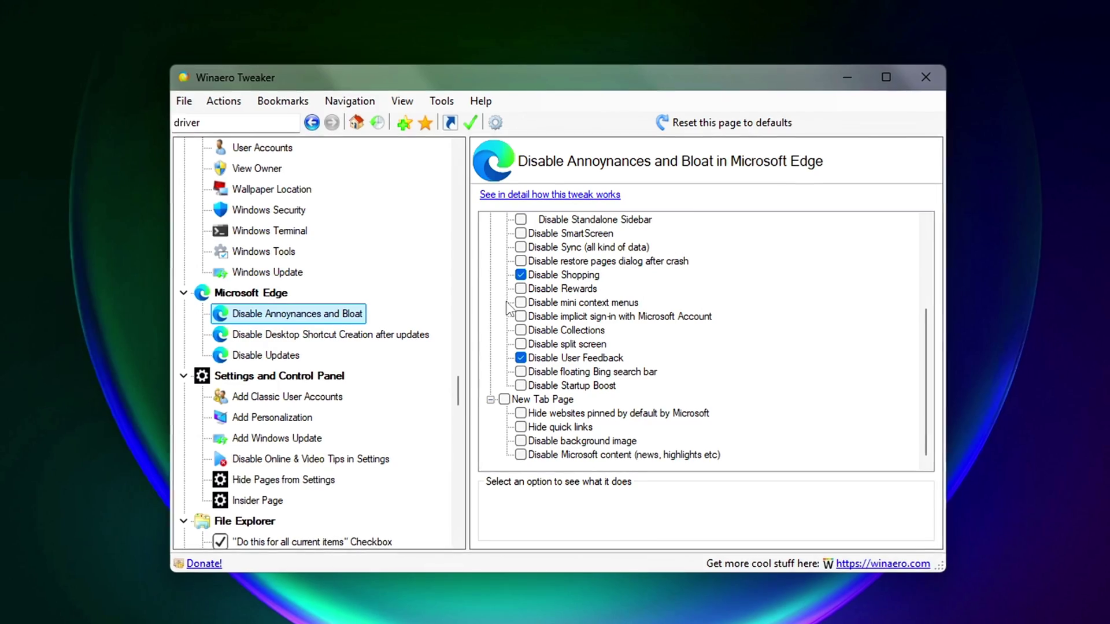
scroll(518, 271, up, 5)
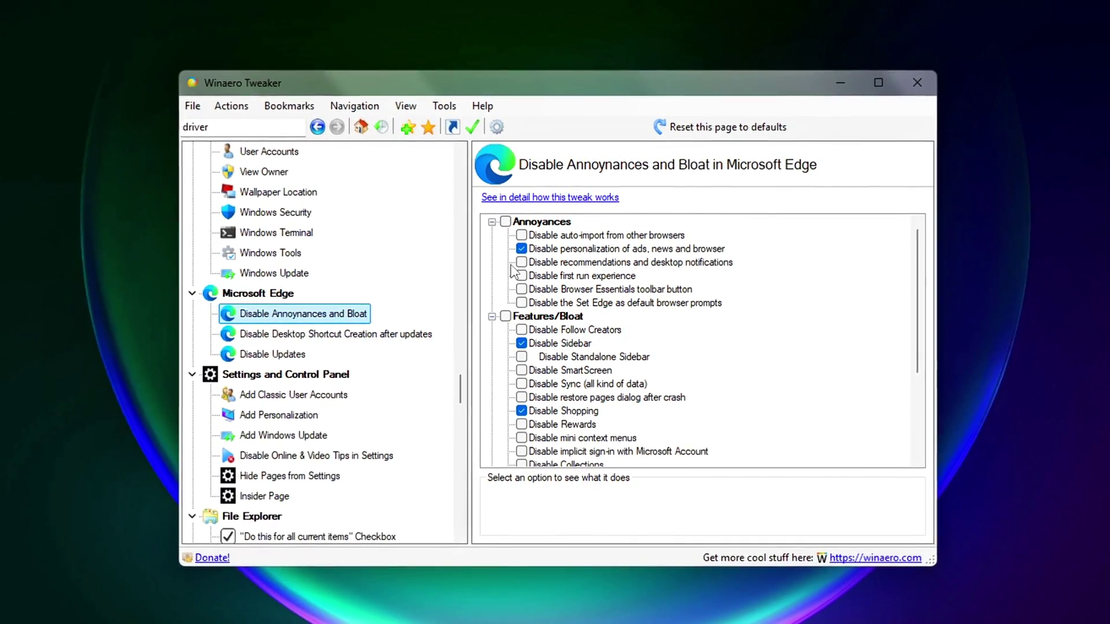
click(506, 222)
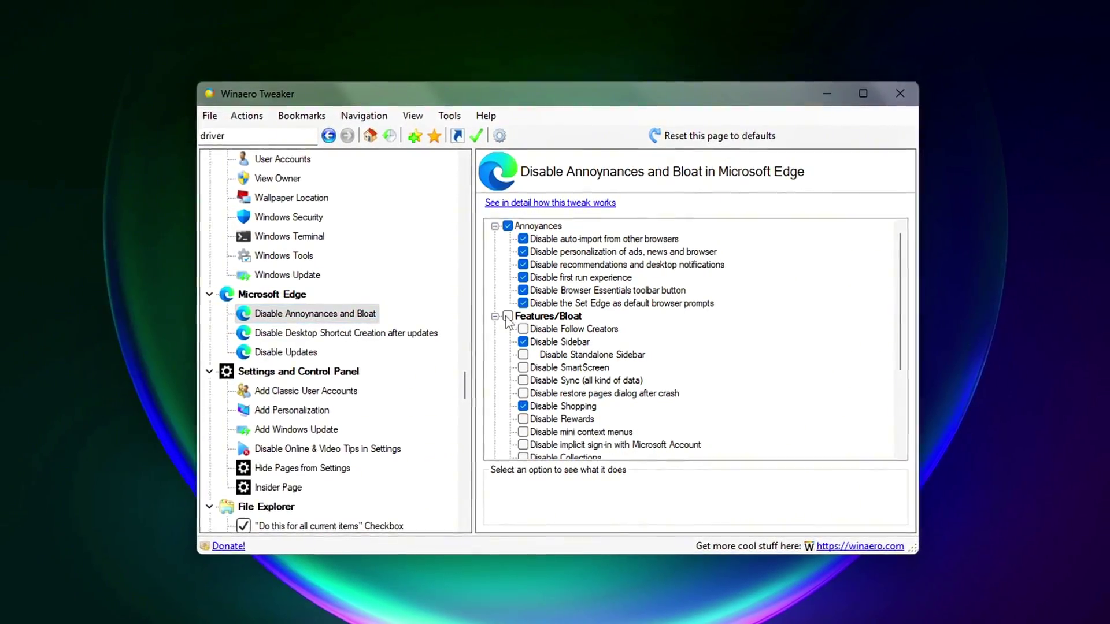
click(506, 316)
scroll(506, 331, down, 1)
scroll(509, 331, down, 2)
click(504, 469)
scroll(504, 404, down, 1)
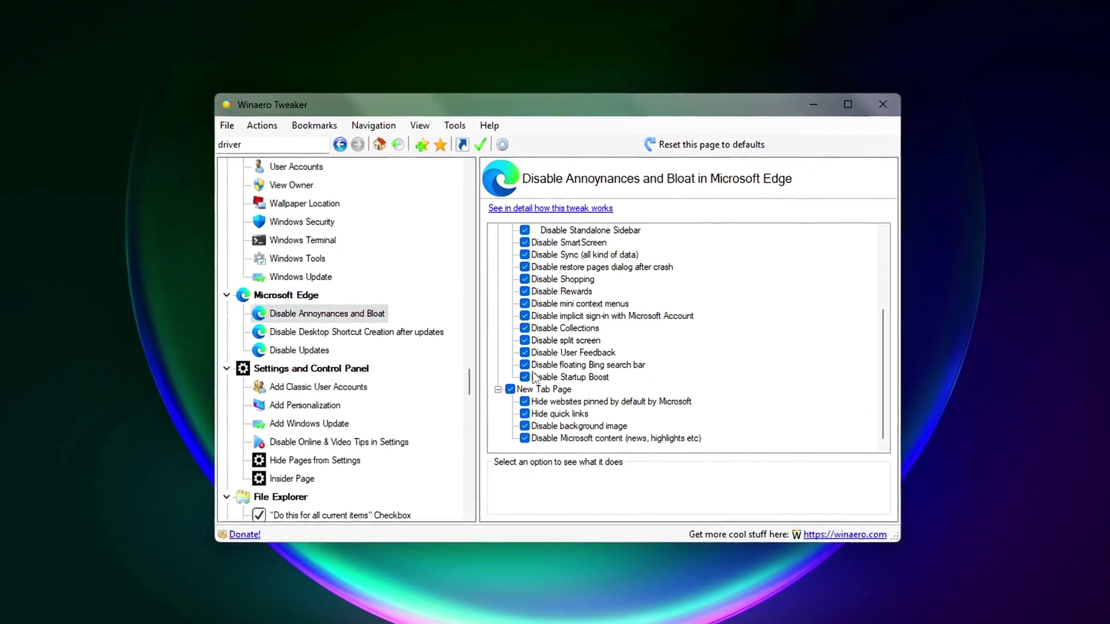
Disable Edge desktop shortcut creation after updates and Edge automatic updates.
click(347, 332)
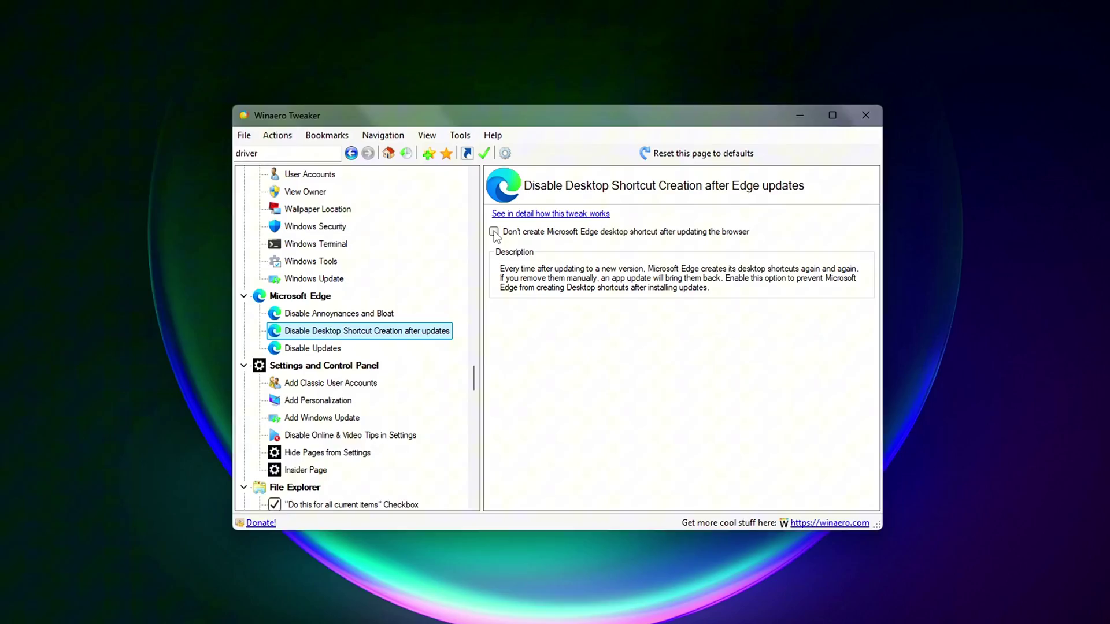
click(491, 228)
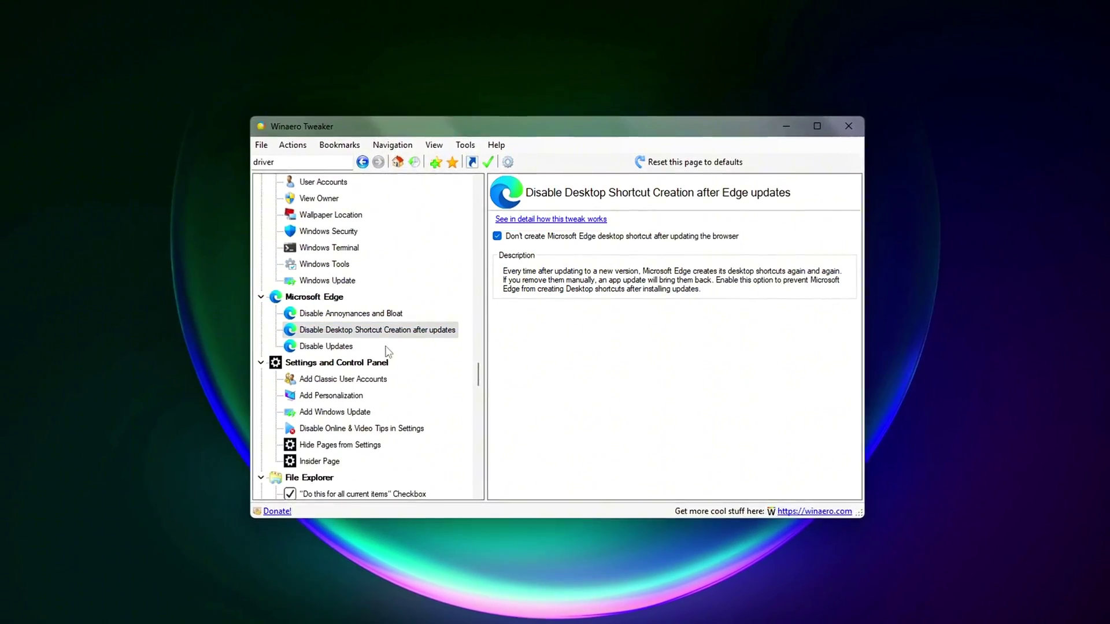
click(330, 345)
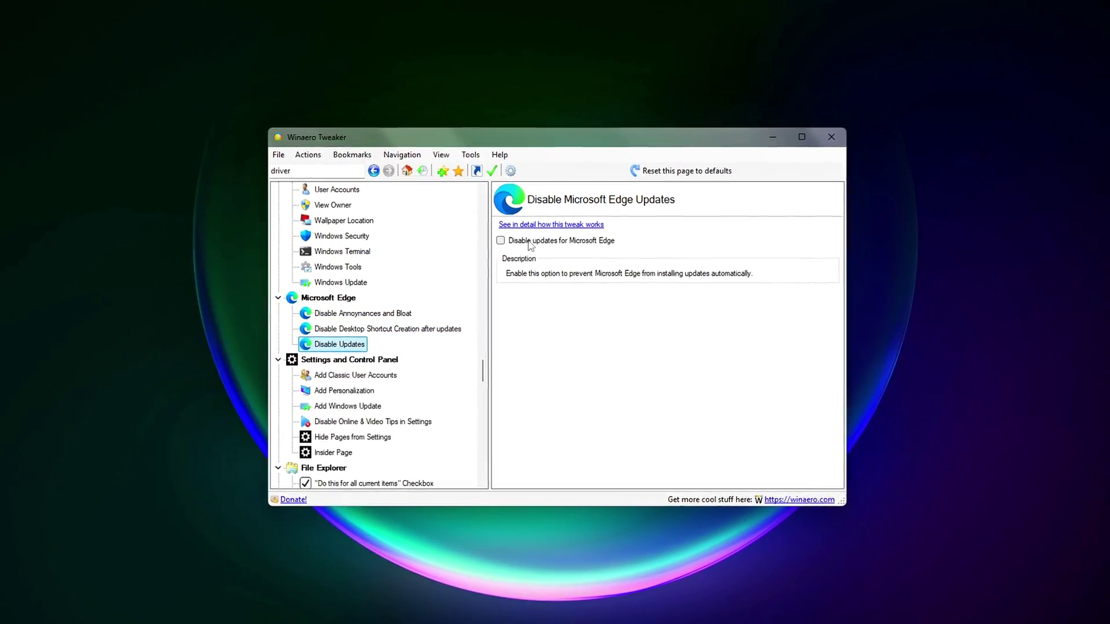
click(535, 241)
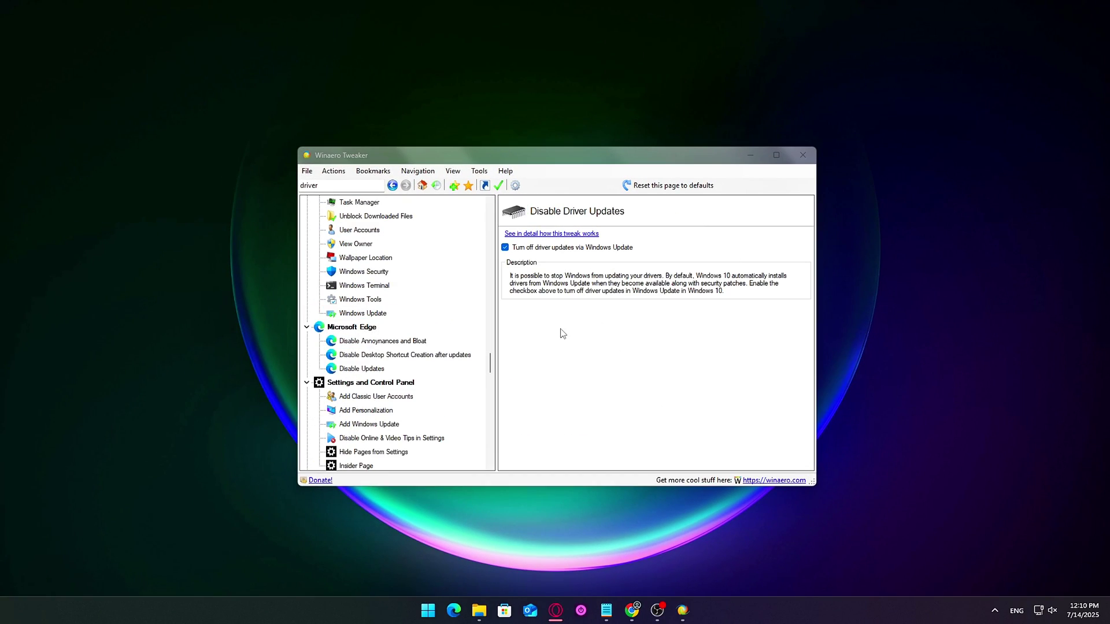
Reopen Edge Annoyances and Bloat and tick the Annoyances, Features/Bloat and New Tab Page groups again.
scroll(496, 359, down, 1)
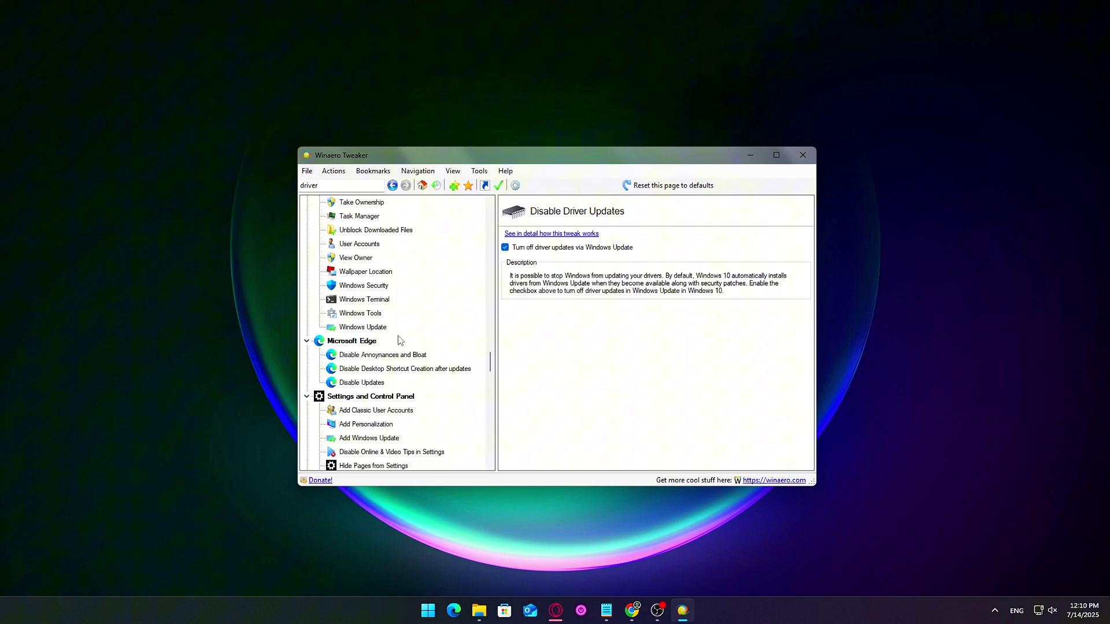
scroll(496, 377, up, 1)
click(351, 299)
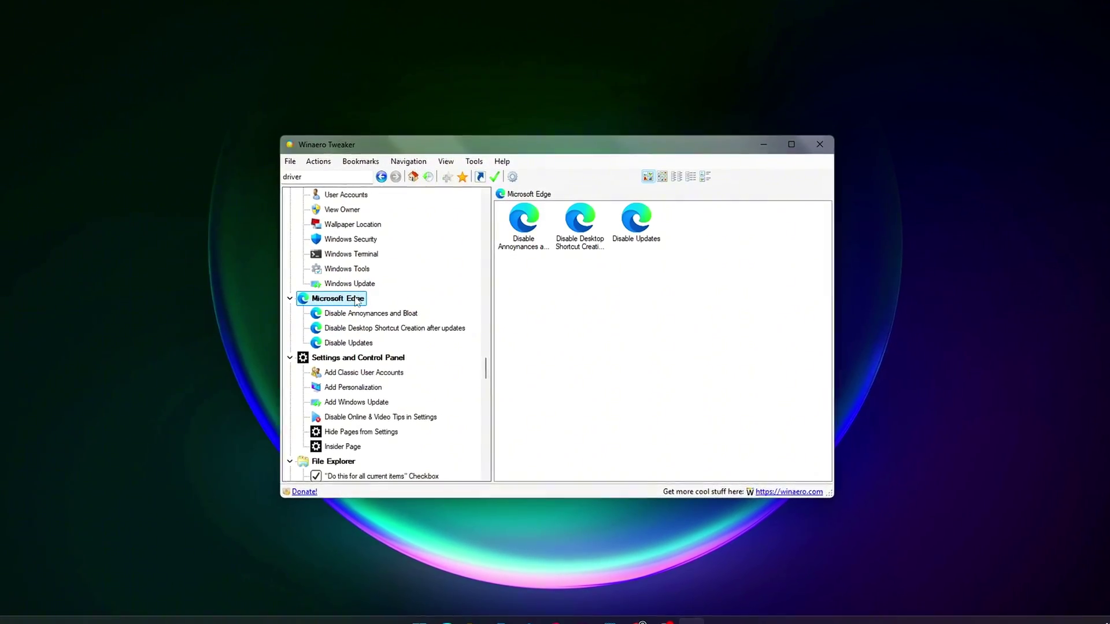
double_click(512, 237)
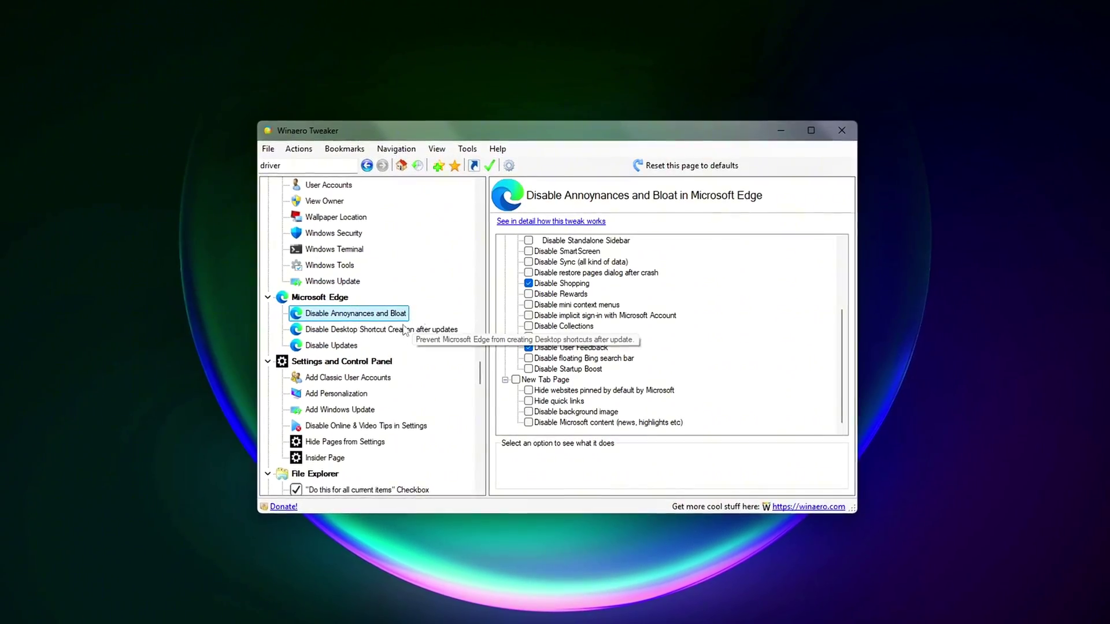
scroll(532, 262, up, 4)
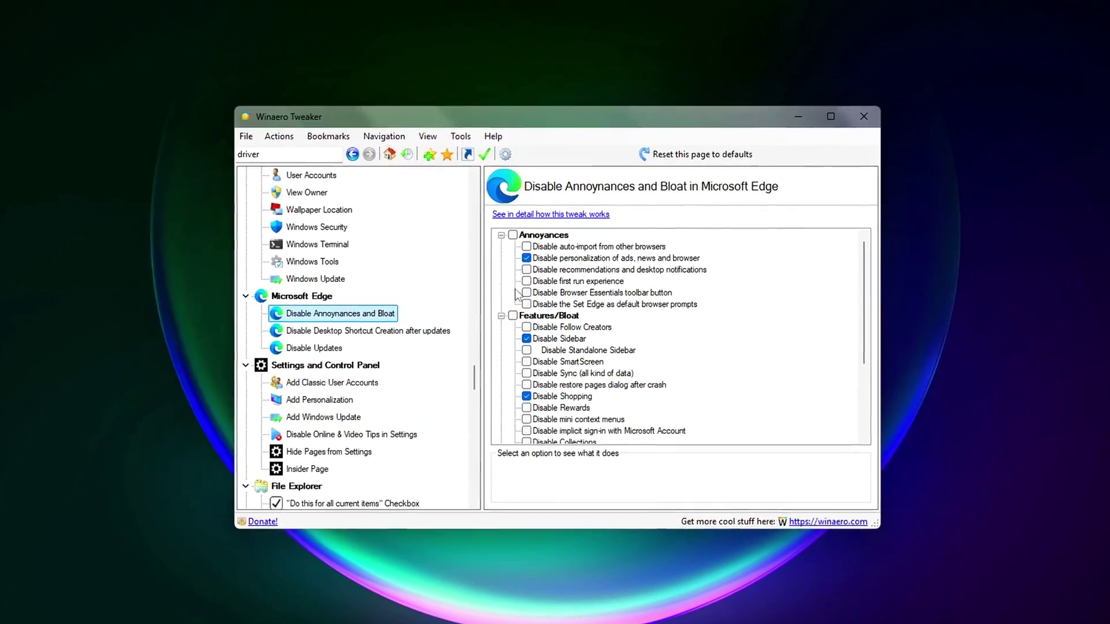
click(512, 233)
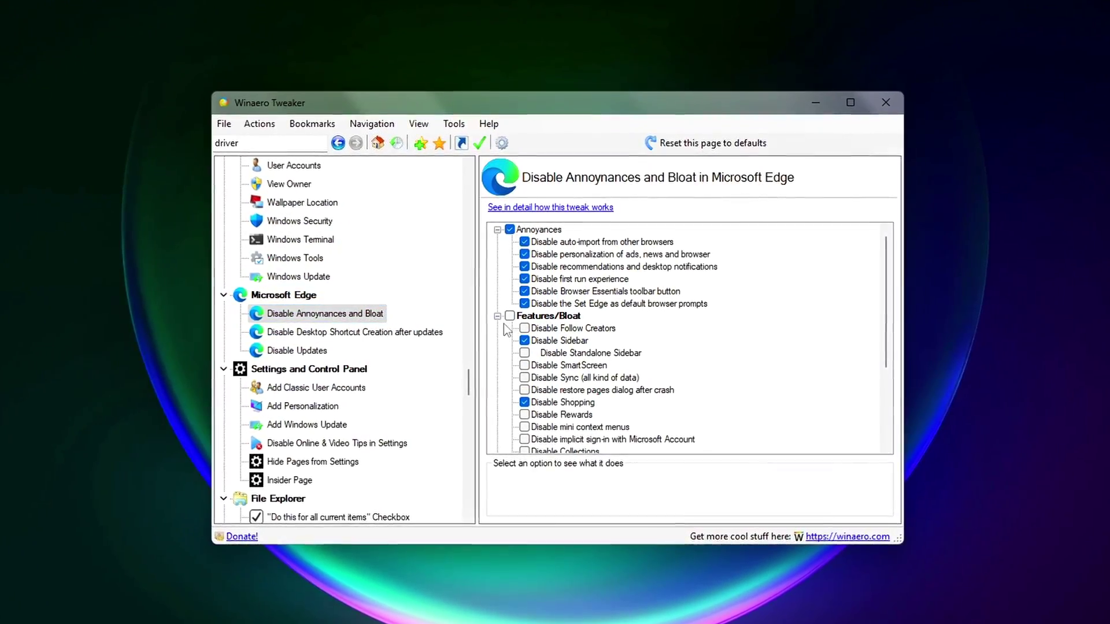
click(512, 316)
scroll(510, 321, down, 3)
click(508, 404)
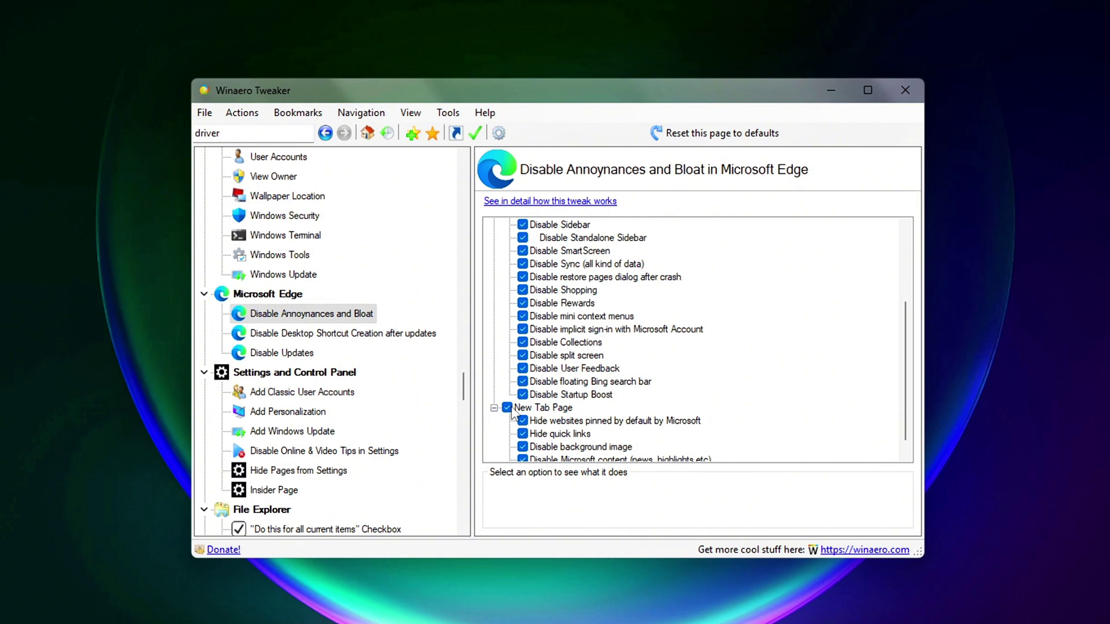
Recheck the Edge Desktop Shortcut Creation and Disable Updates tweaks.
click(347, 333)
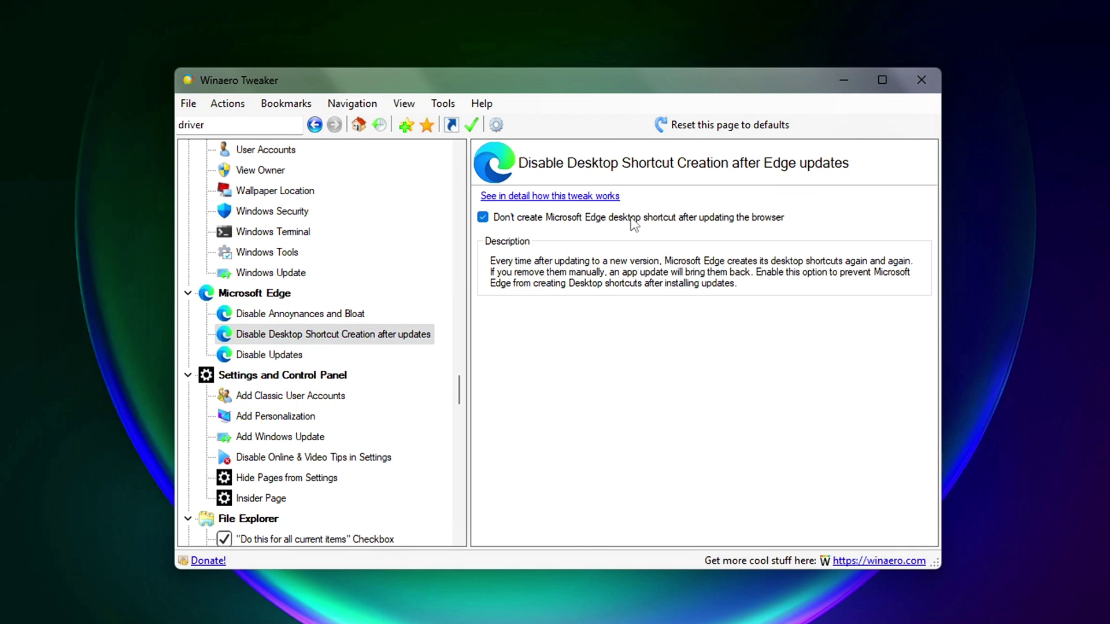
click(270, 350)
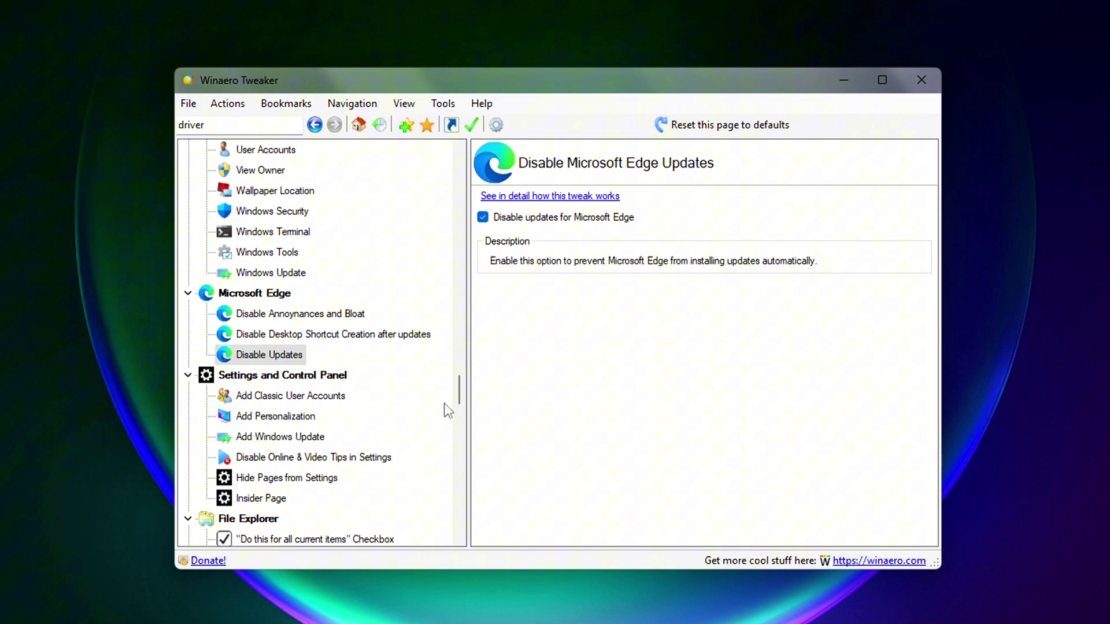
click(324, 315)
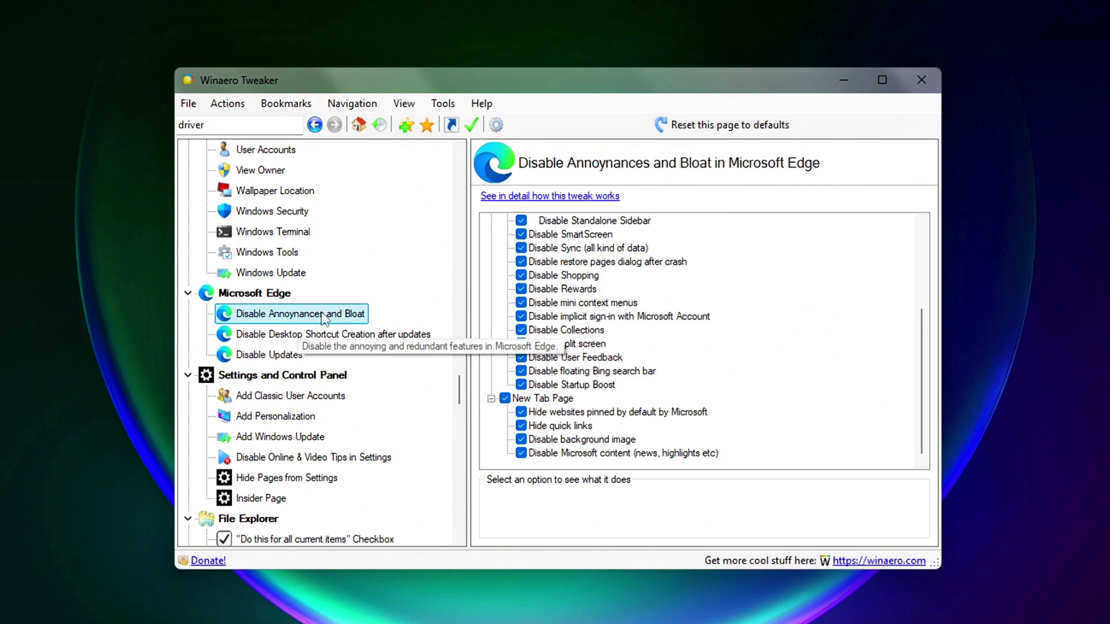
click(295, 334)
click(270, 354)
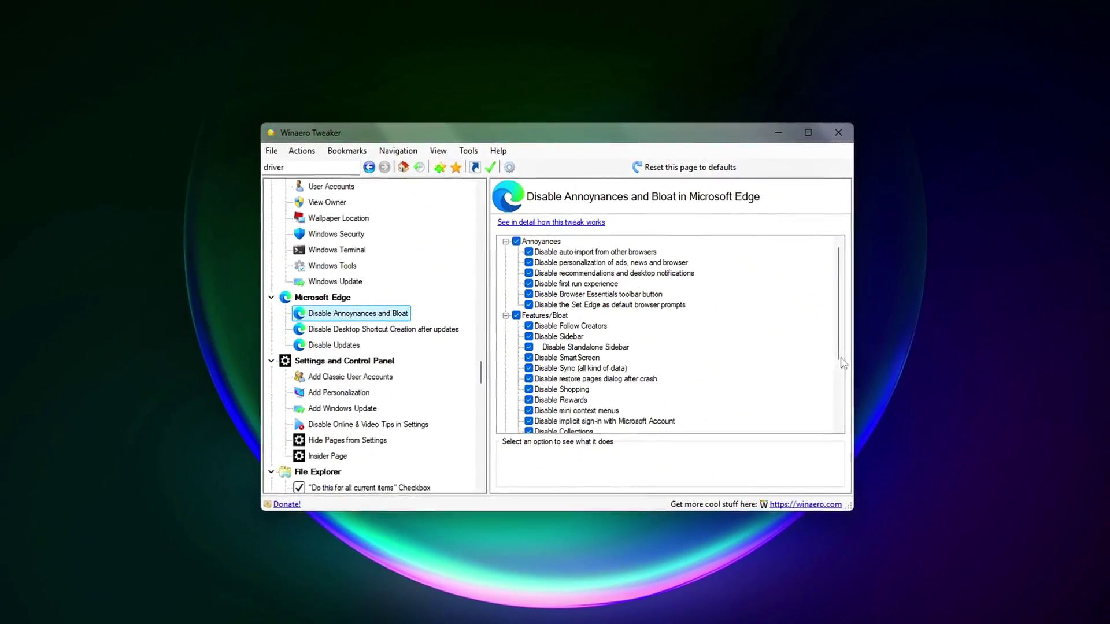
scroll(682, 328, down, 3)
scroll(685, 329, up, 1)
scroll(685, 329, up, 4)
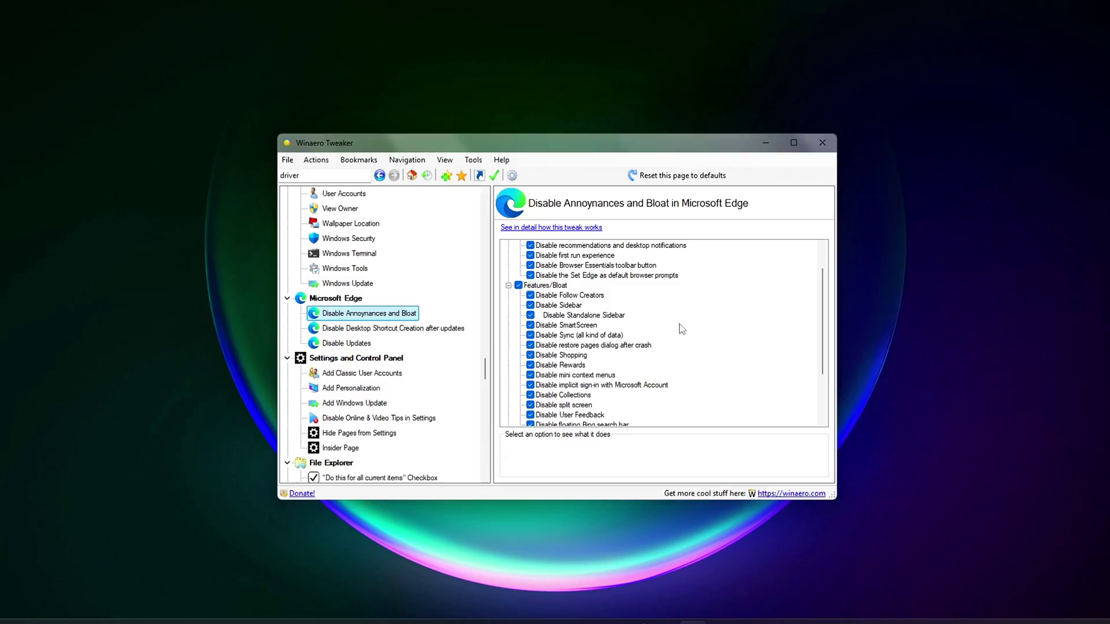
scroll(686, 329, down, 5)
scroll(674, 327, up, 3)
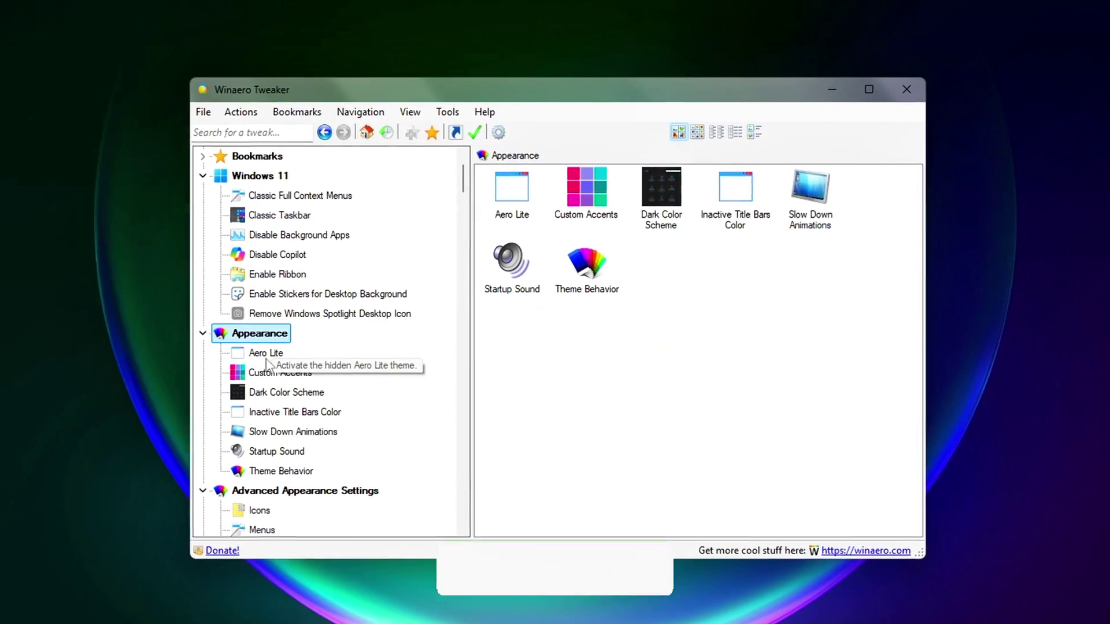
Review the Aero Lite, Custom Accents, Dark Color Scheme, Inactive Title Bars Color, Slow Down Animations and Theme Behavior tweaks.
click(249, 354)
click(295, 372)
click(292, 390)
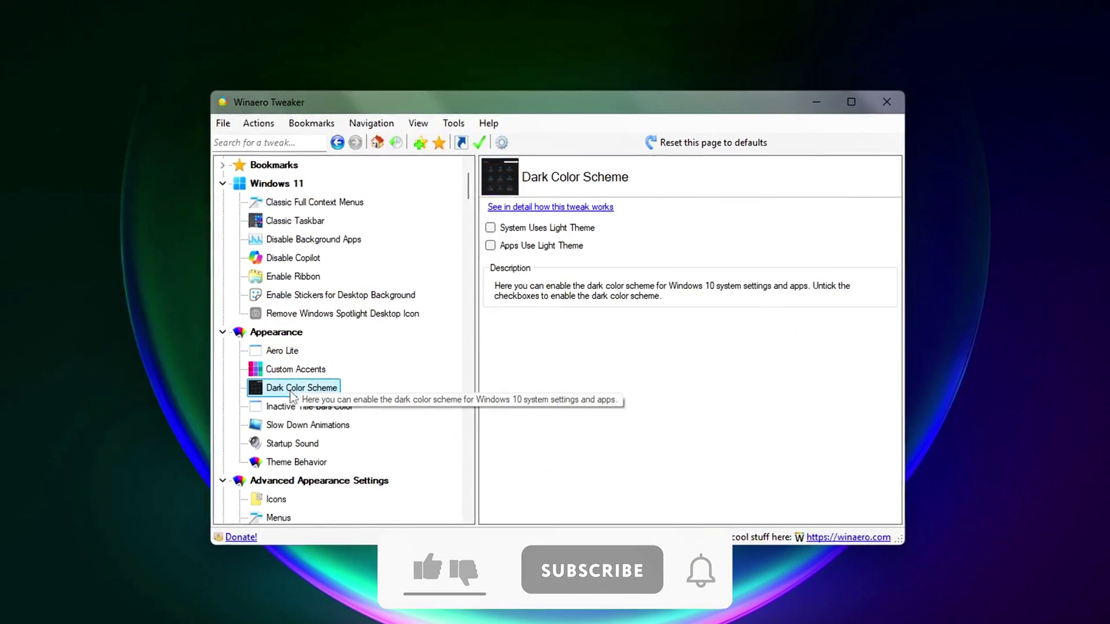
click(292, 409)
click(300, 423)
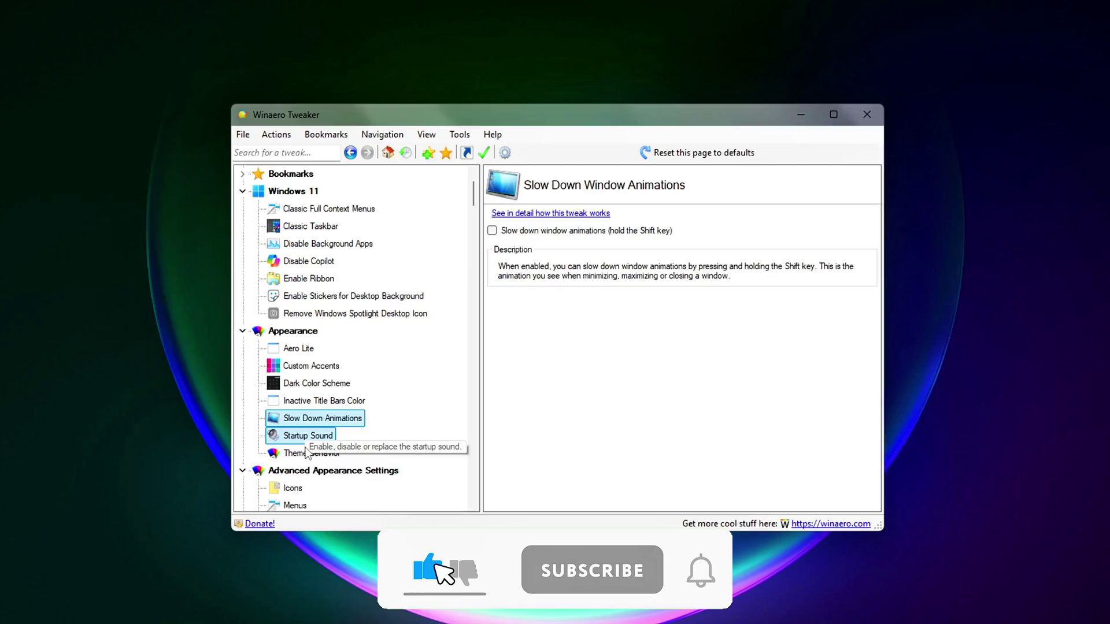
click(307, 453)
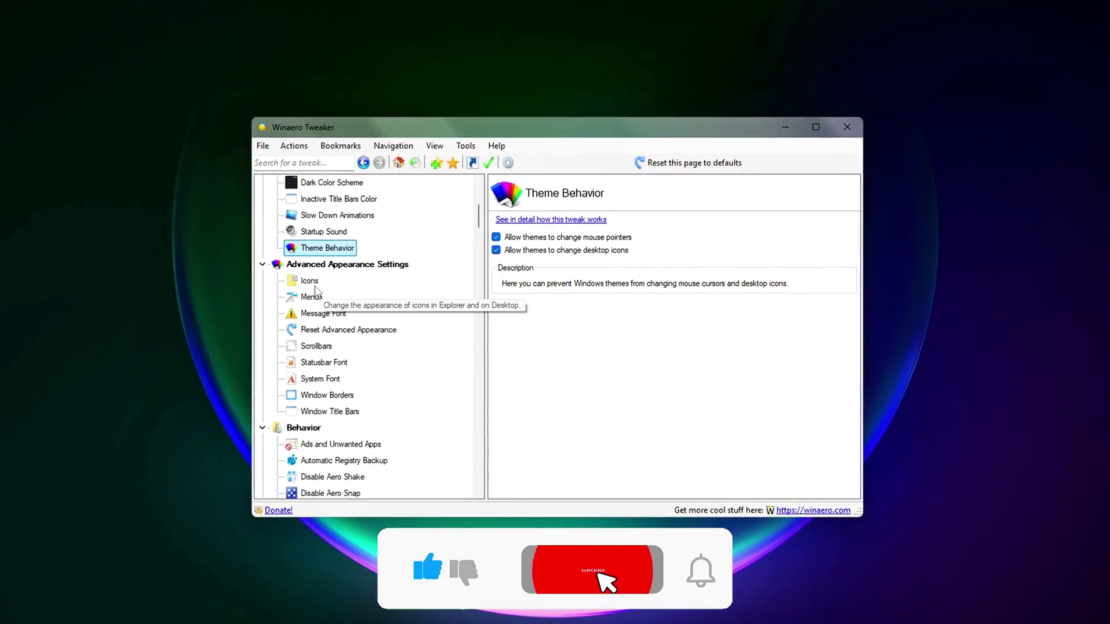
Look over Icons, Scrollbars and Automatic Registry Backup, then revisit Aero Lite, Startup Sound and Theme Behavior.
click(318, 284)
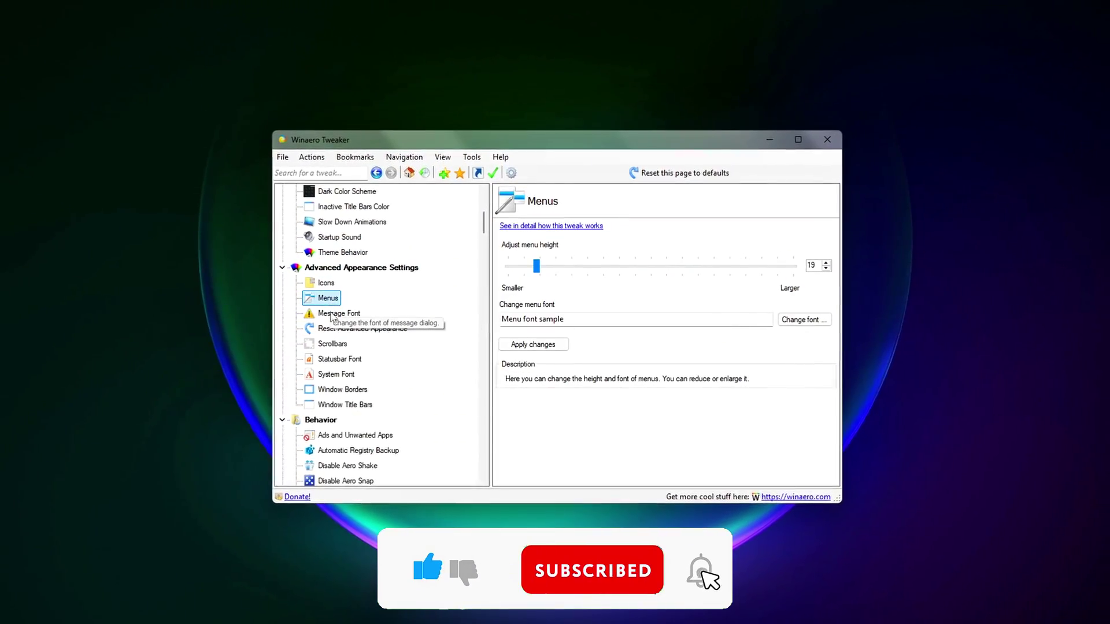
click(344, 341)
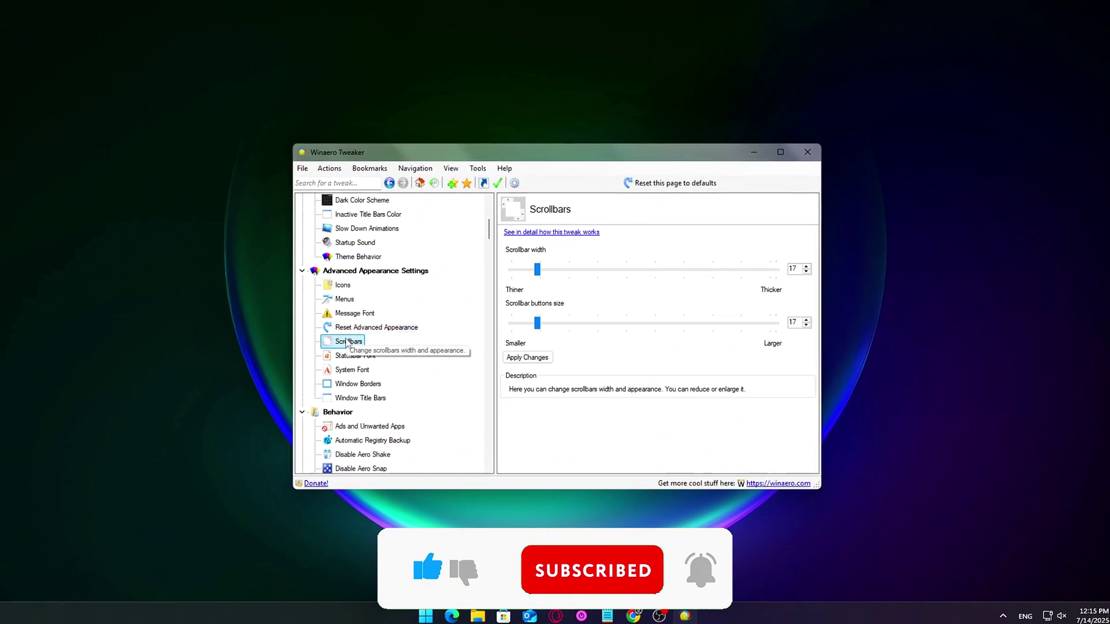
click(369, 443)
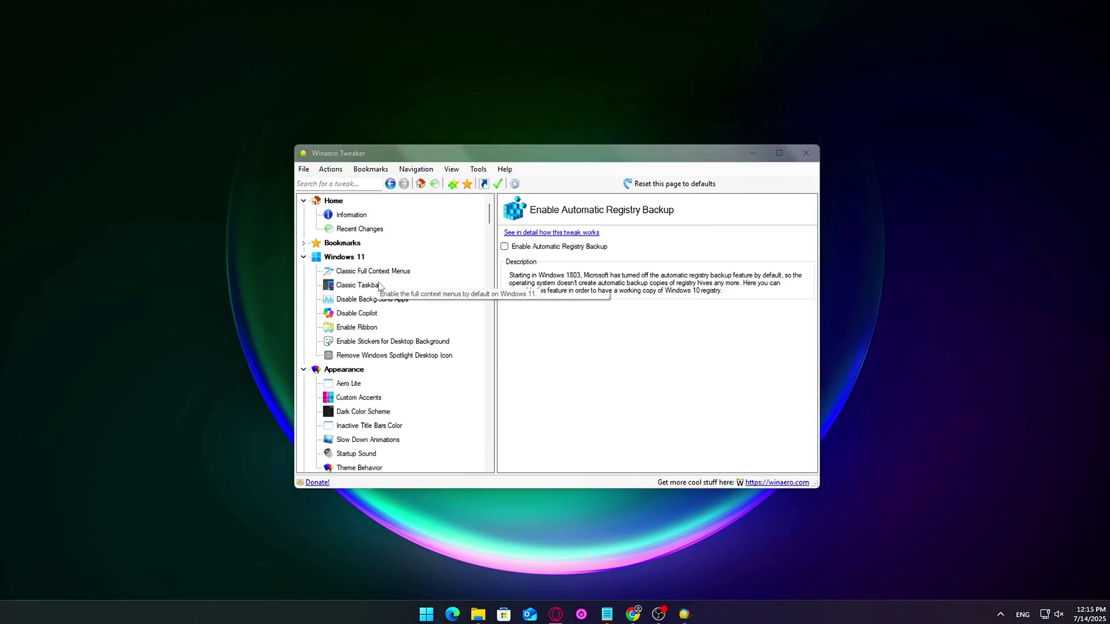
scroll(435, 329, down, 1)
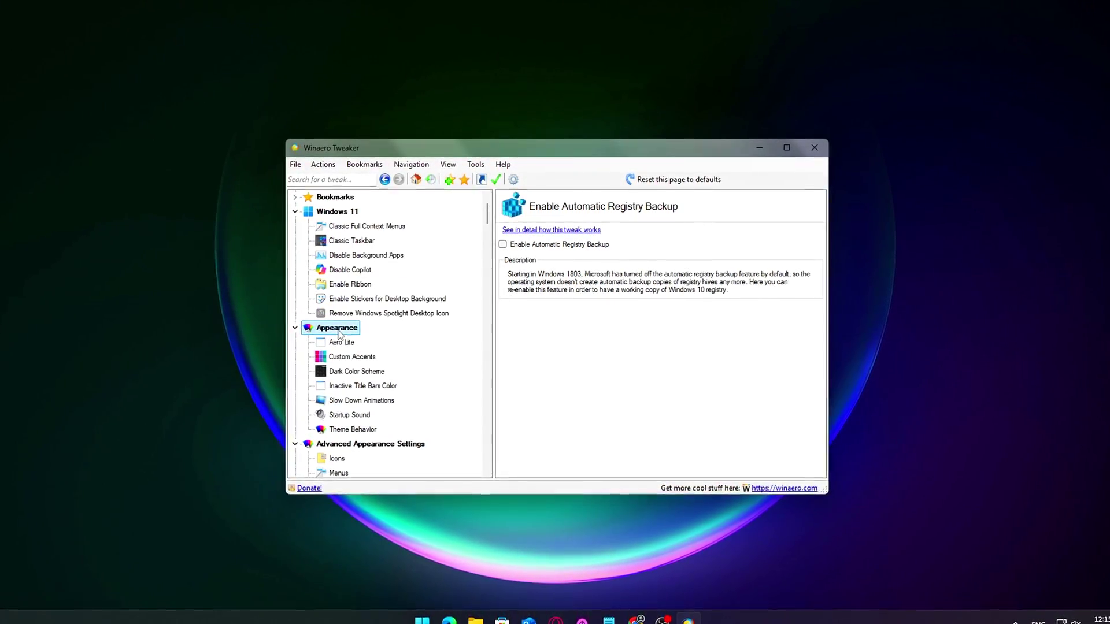
click(340, 349)
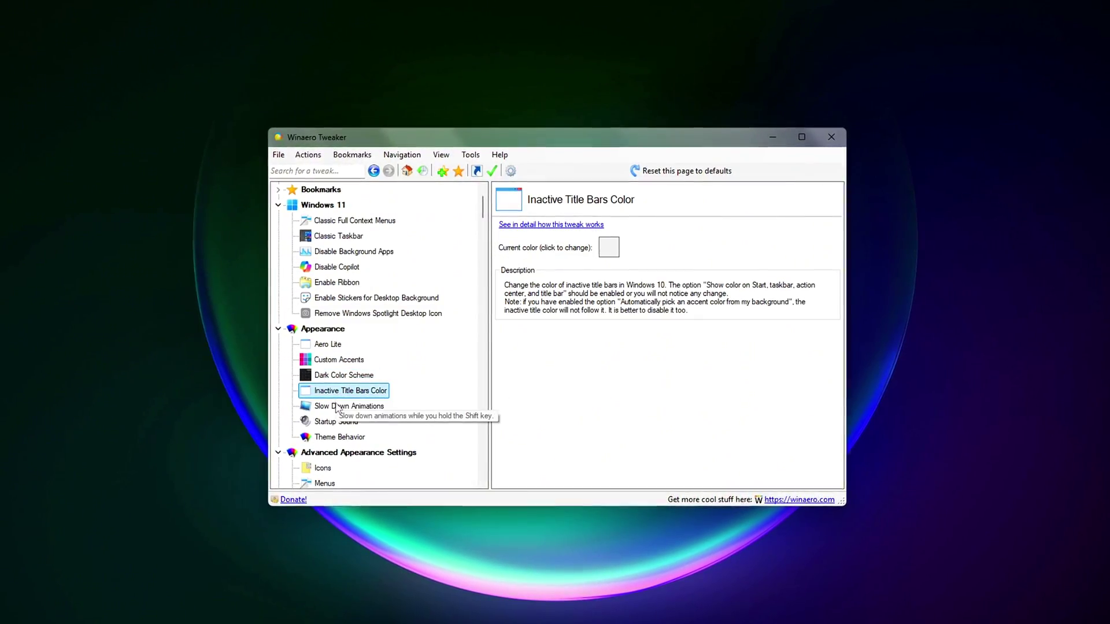
click(334, 423)
click(339, 438)
Step through the Advanced Appearance pages from Icons to Window Title Bars, including Menus and Message Font.
scroll(344, 426, down, 4)
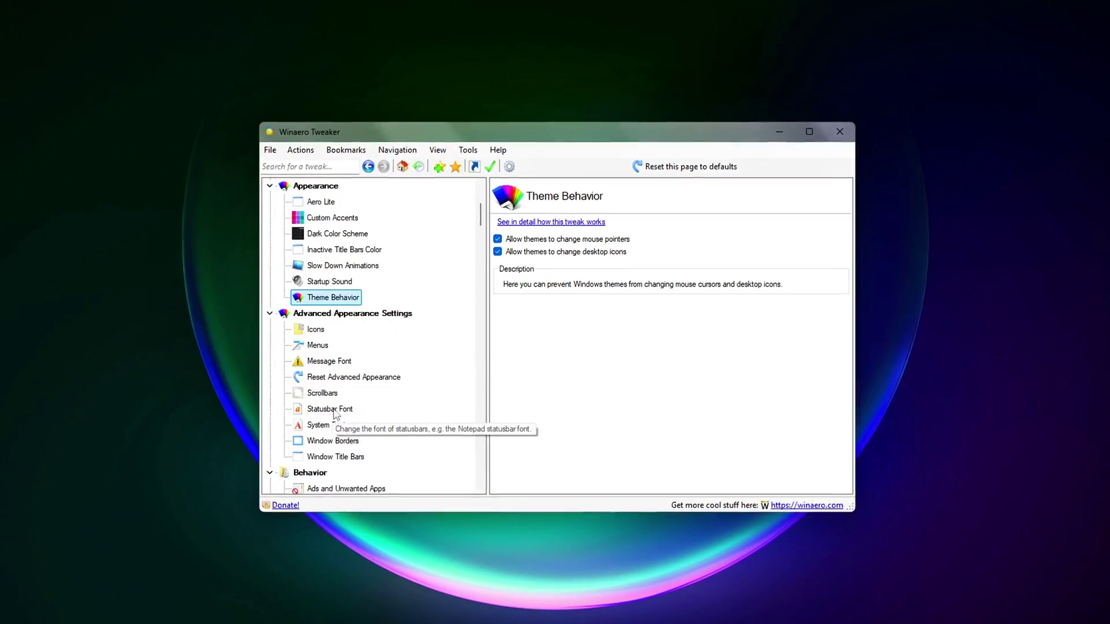
click(316, 283)
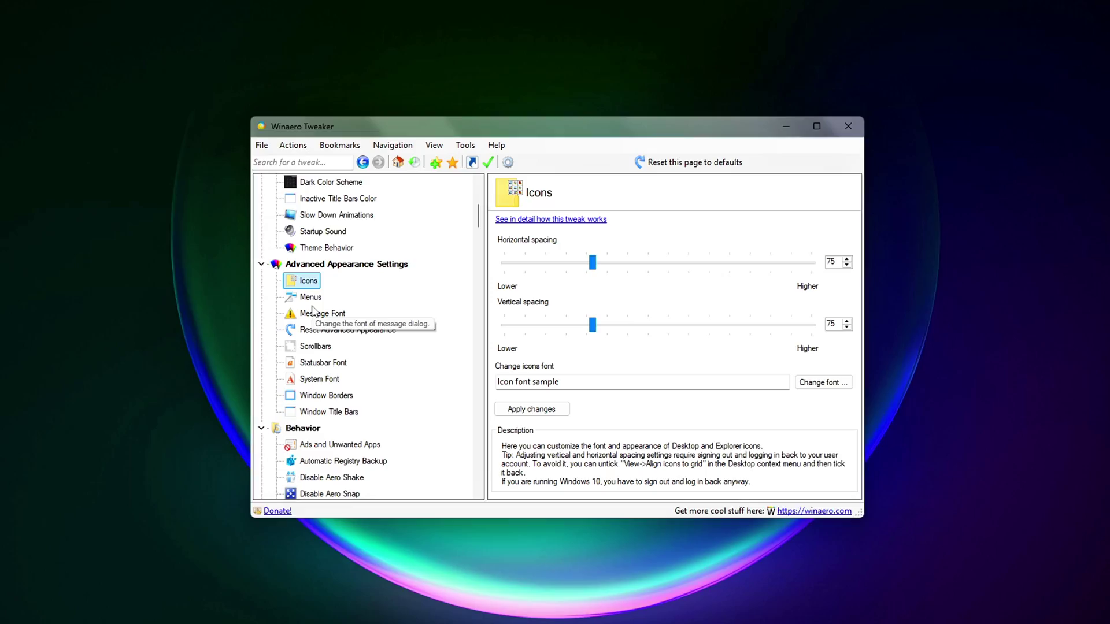
click(312, 297)
click(317, 314)
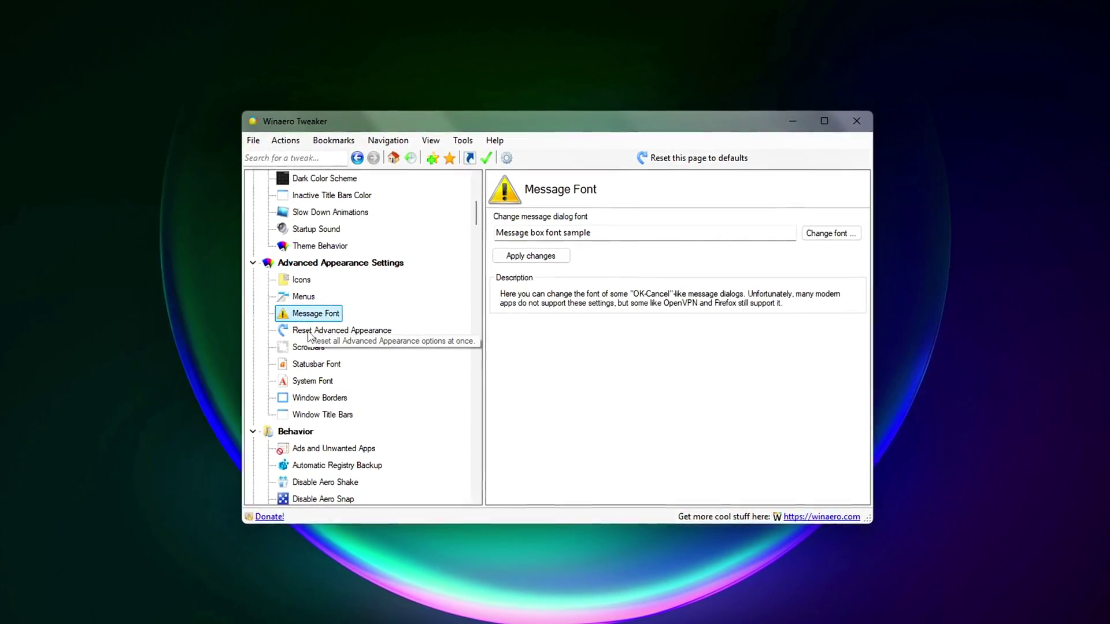
click(310, 332)
click(303, 347)
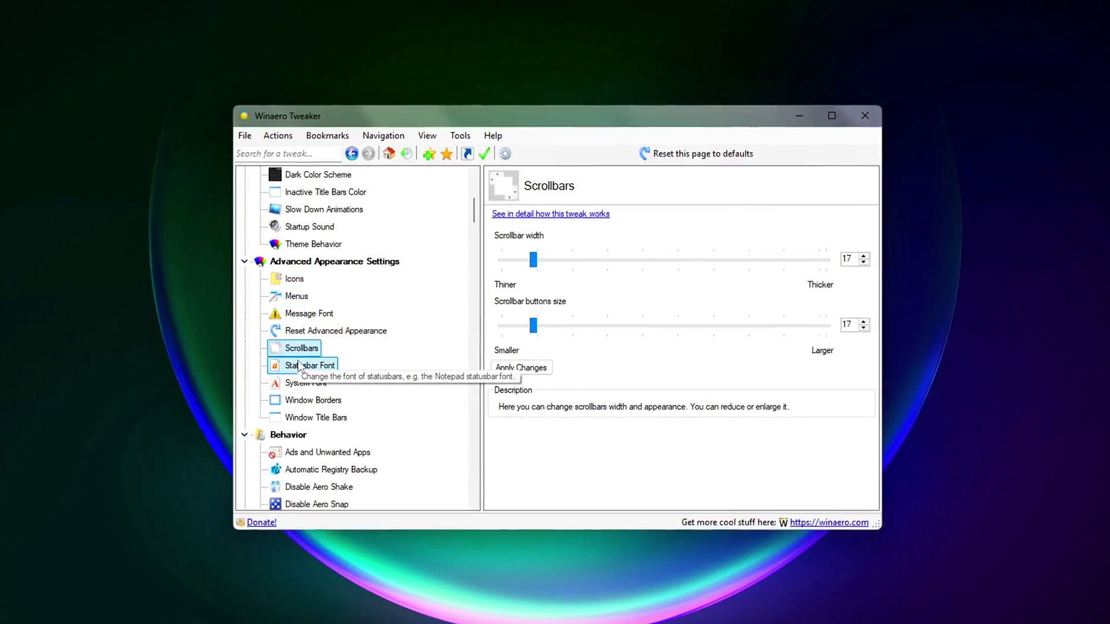
click(299, 365)
click(298, 383)
click(301, 400)
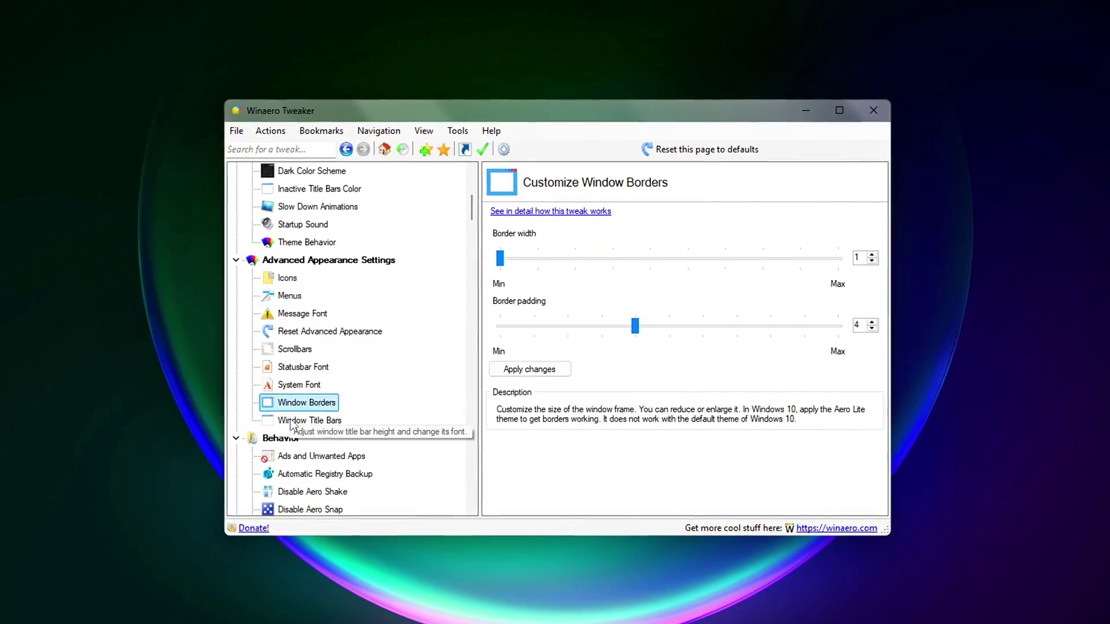
click(291, 421)
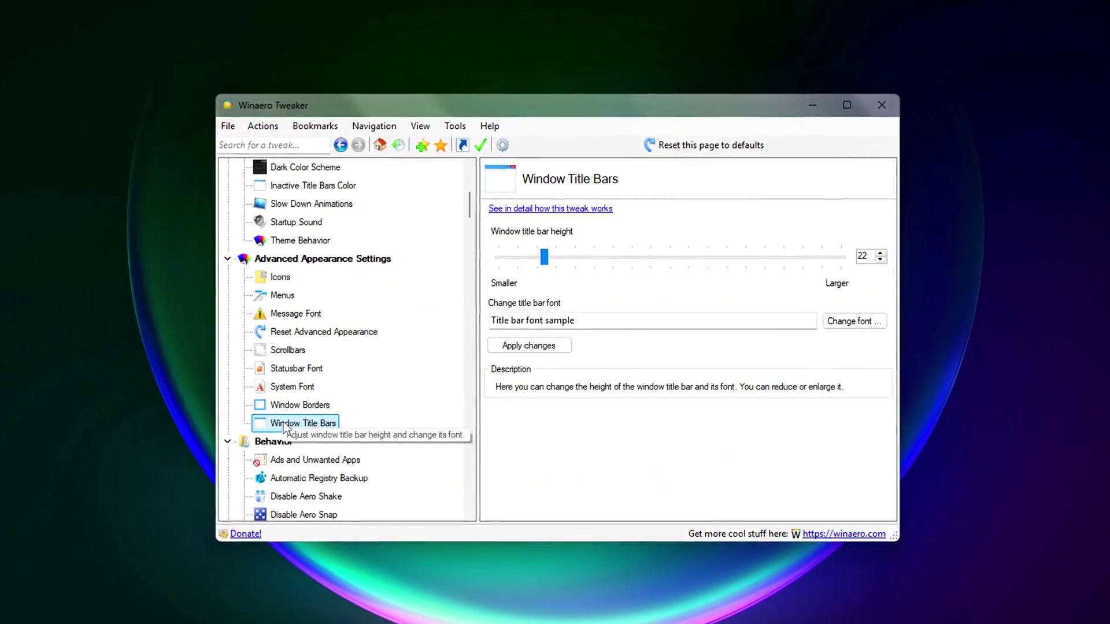
Tick 'Show Windows version on Desktop' under Desktop and Taskbar, deferring the sign-out to later.
scroll(289, 426, down, 1)
scroll(282, 431, down, 7)
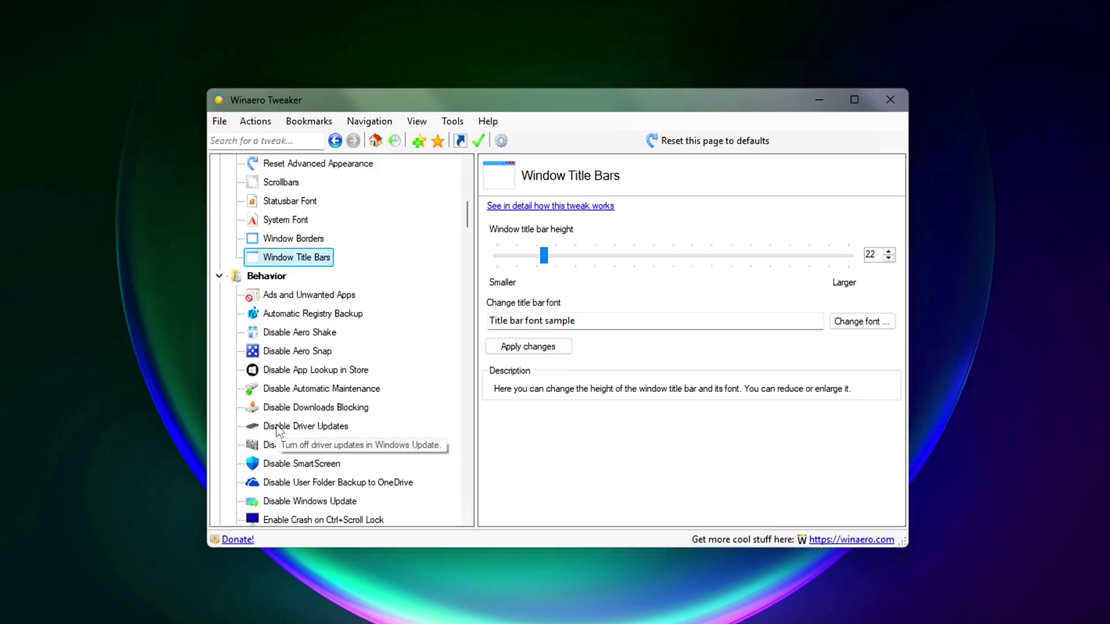
scroll(425, 411, down, 5)
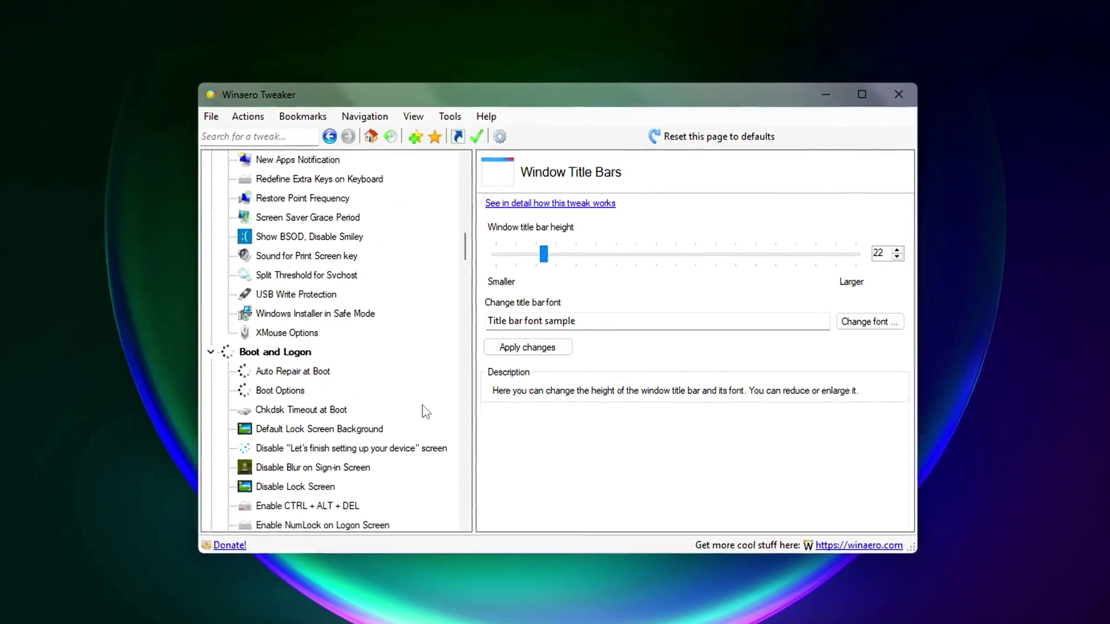
scroll(422, 407, down, 6)
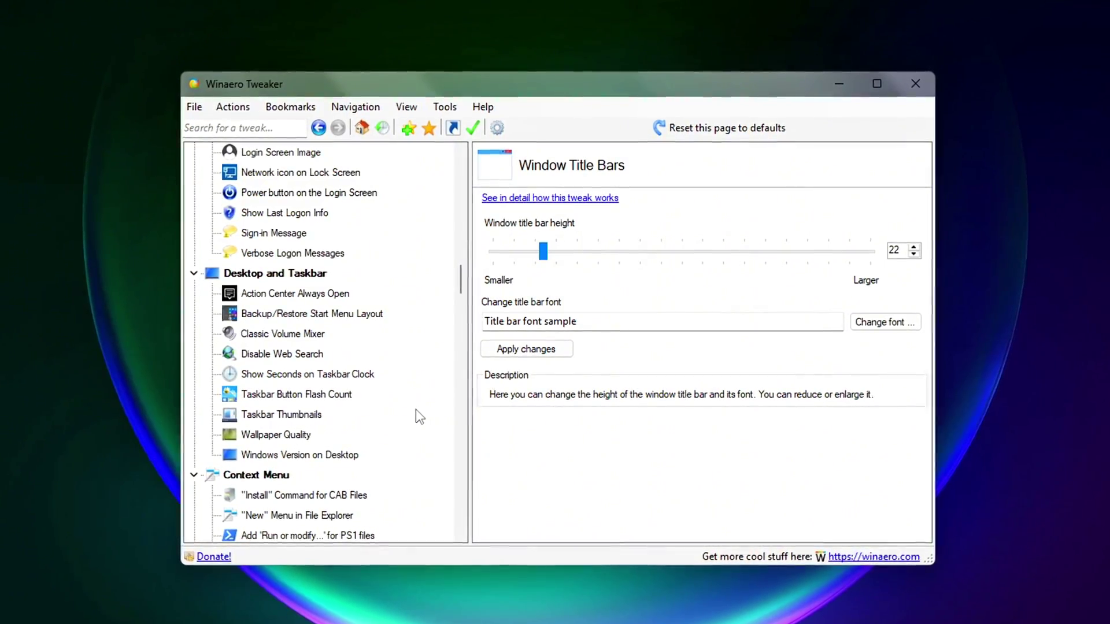
scroll(414, 412, down, 1)
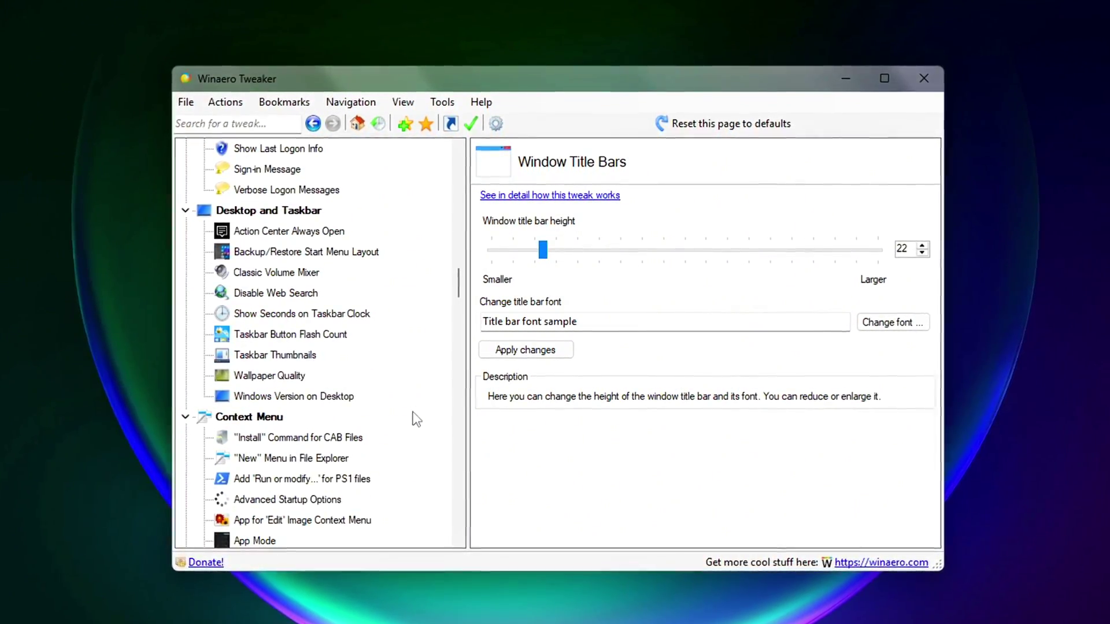
click(330, 399)
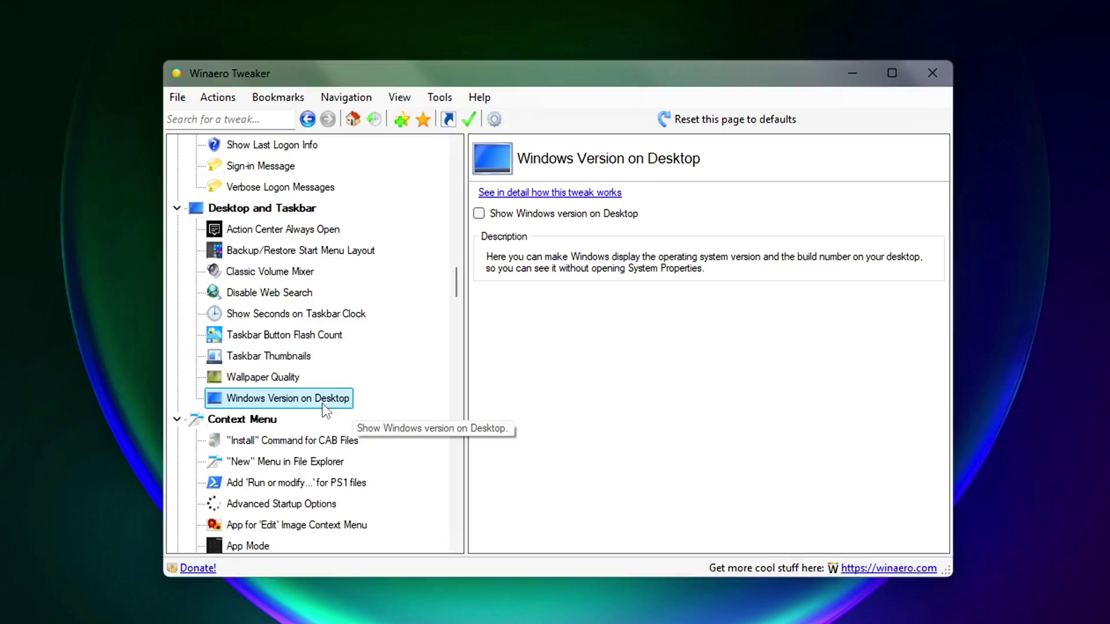
click(495, 213)
click(347, 547)
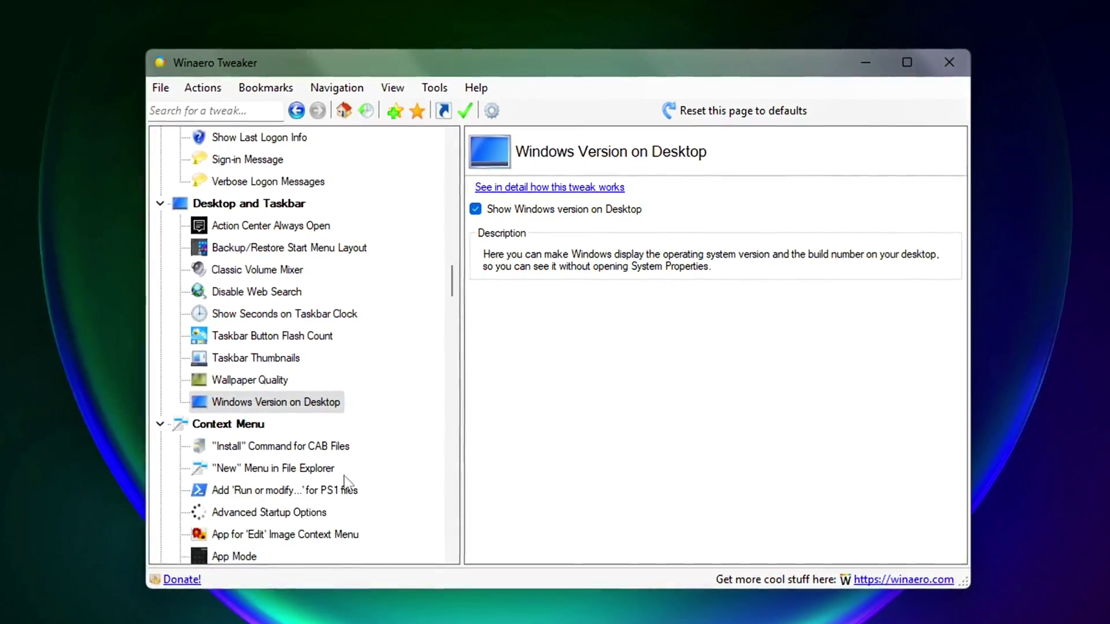
scroll(342, 476, down, 2)
scroll(345, 485, down, 4)
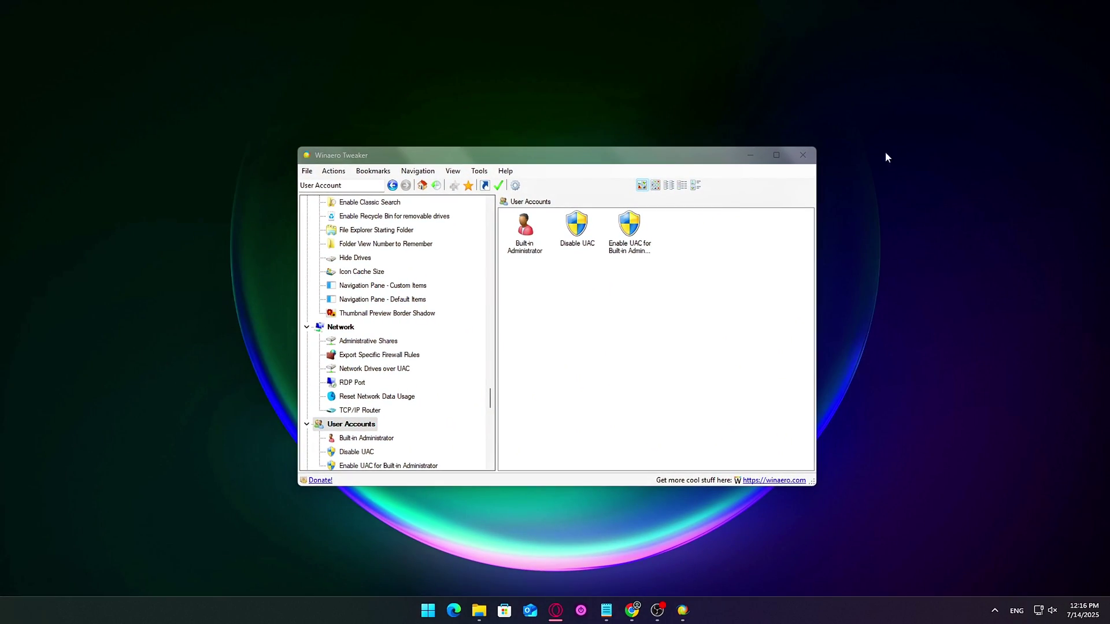
Choose the 'Disable UAC' option under User Accounts and postpone the reboot.
scroll(495, 456, down, 3)
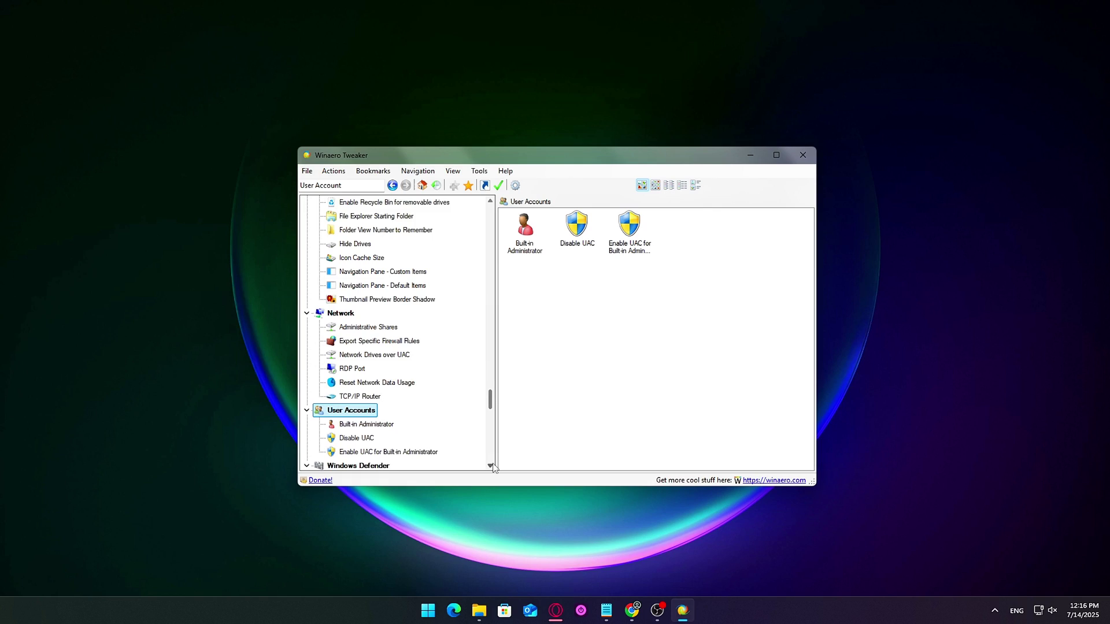
click(356, 365)
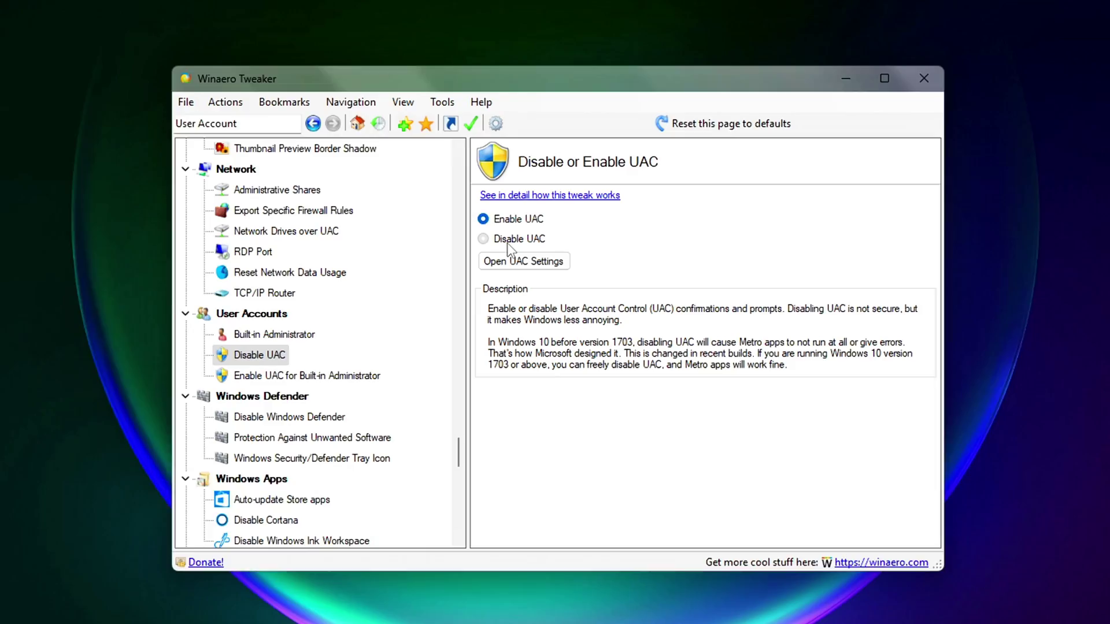
click(507, 242)
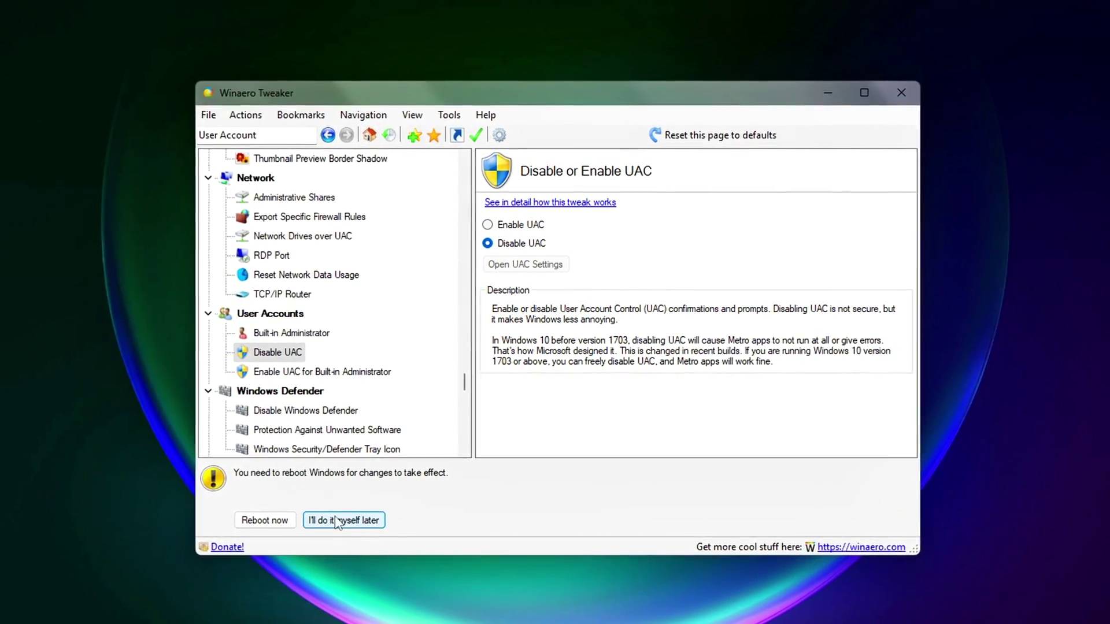
click(341, 522)
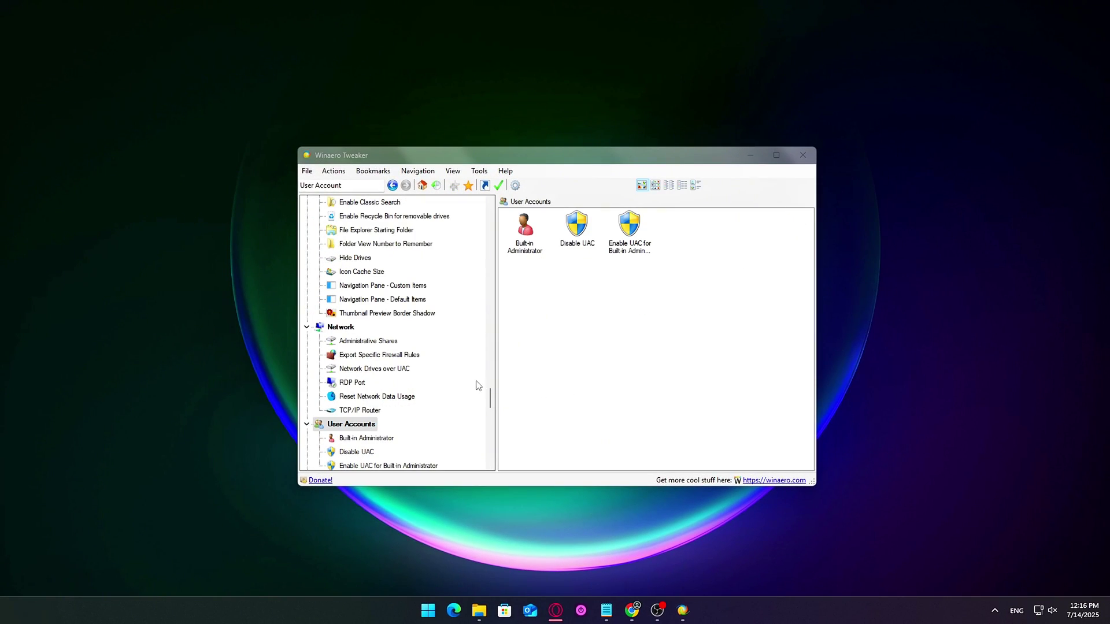
Return to User Accounts > Disable UAC, reselect 'Disable UAC' and defer the reboot again.
scroll(490, 467, down, 3)
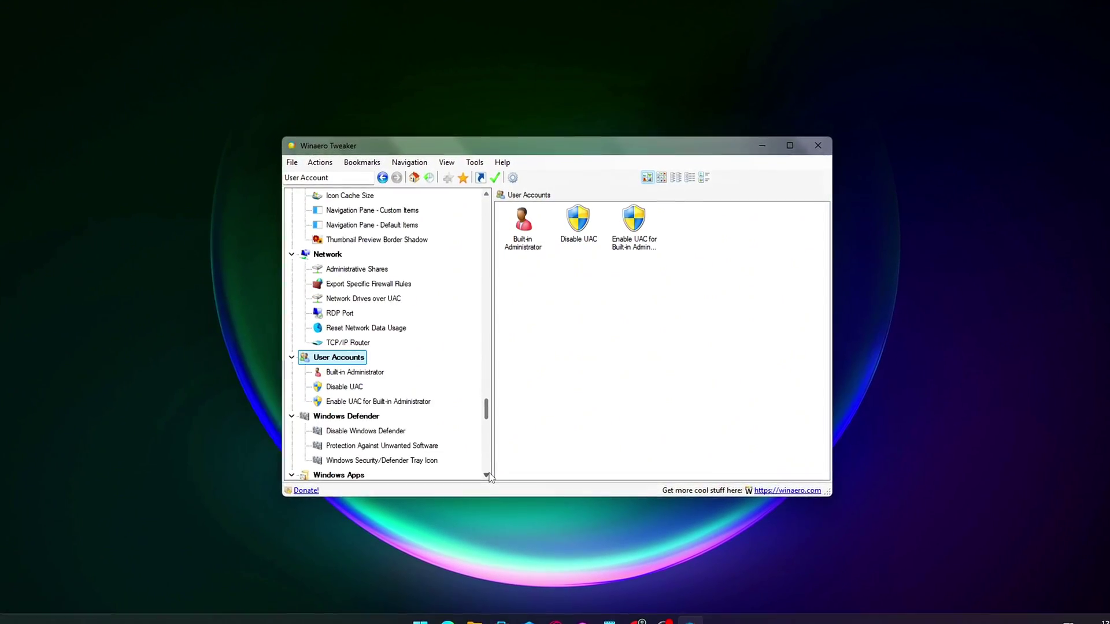
click(487, 478)
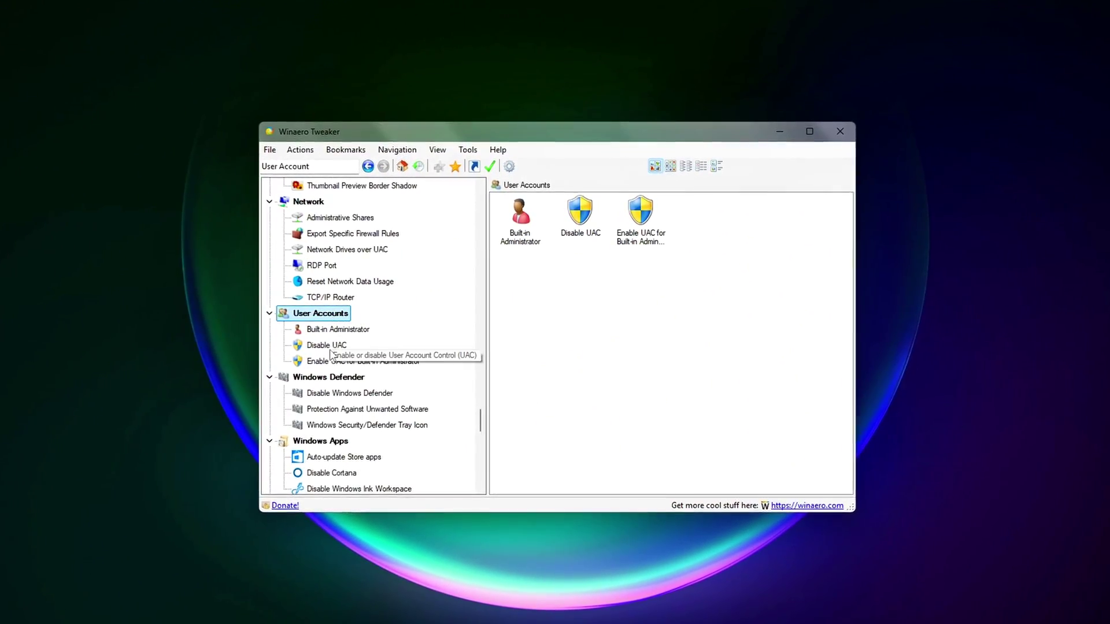
click(330, 353)
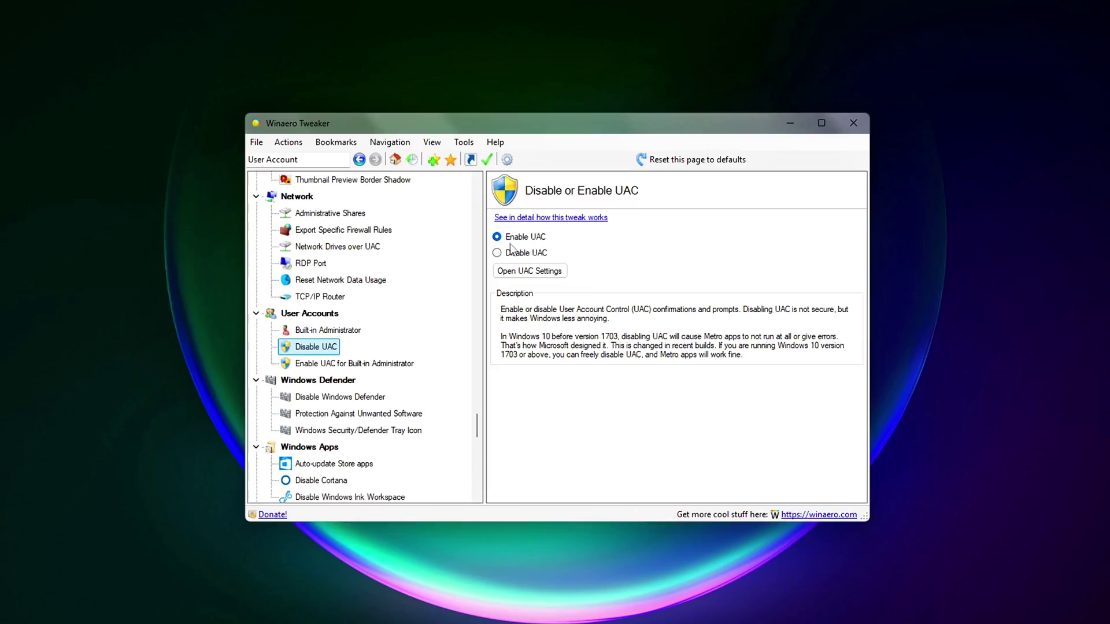
click(515, 253)
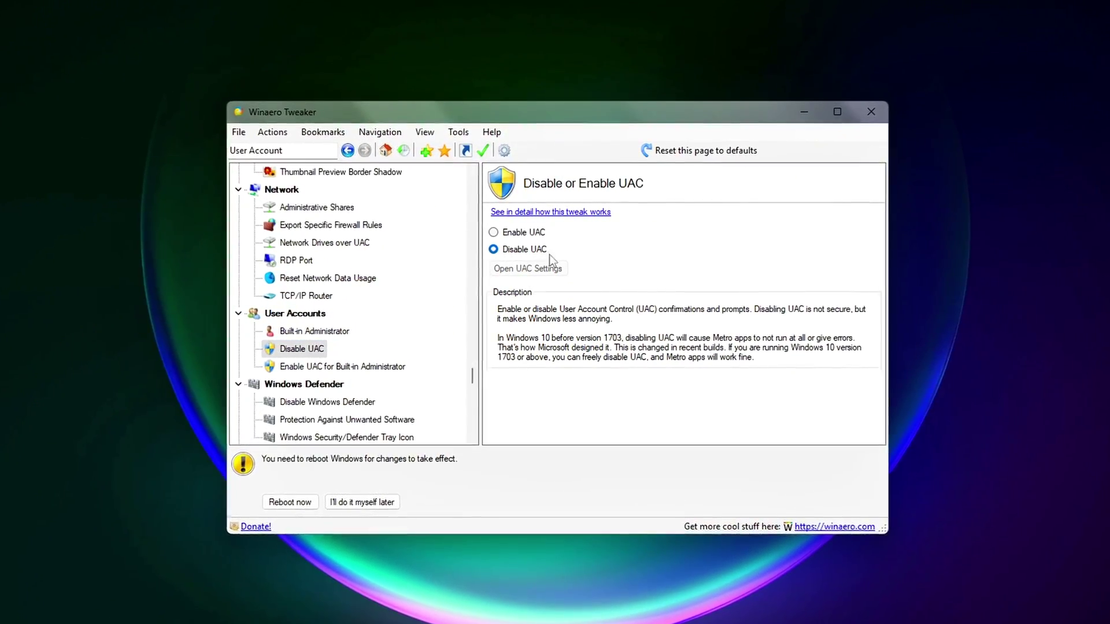
click(359, 505)
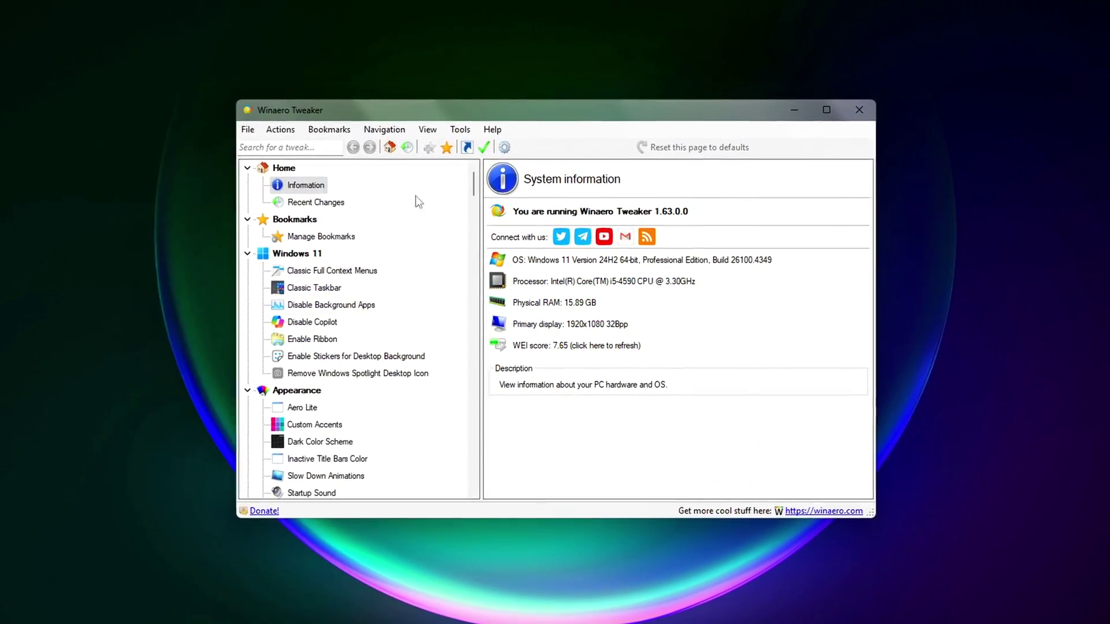
Open the Disable Annoyances and Bloat tweak in the Microsoft Edge category.
click(494, 133)
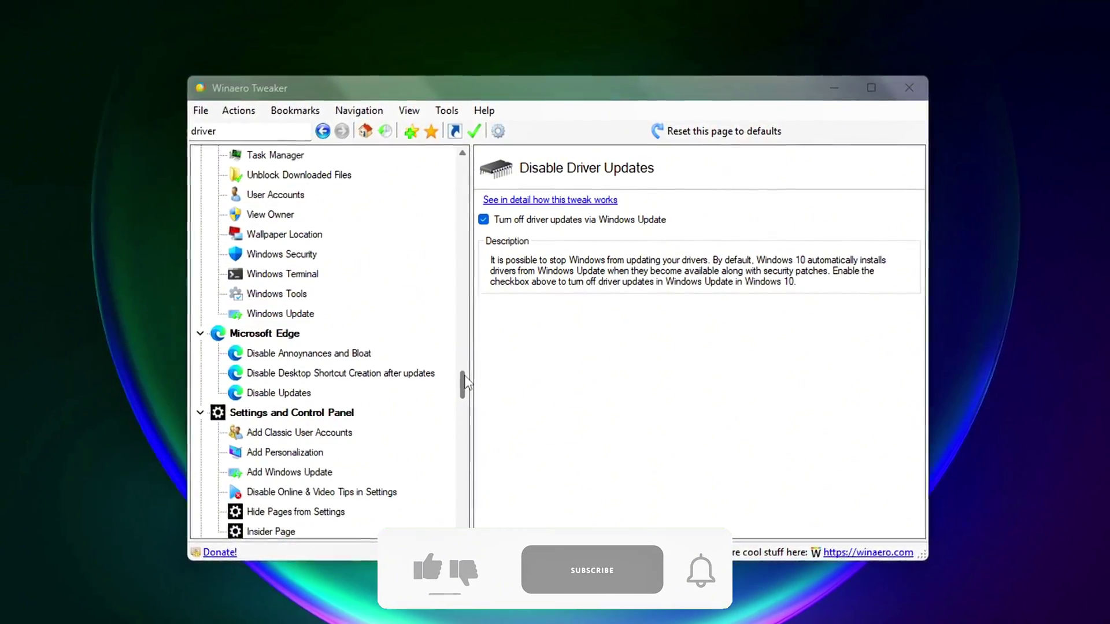
scroll(346, 367, down, 2)
scroll(346, 366, up, 2)
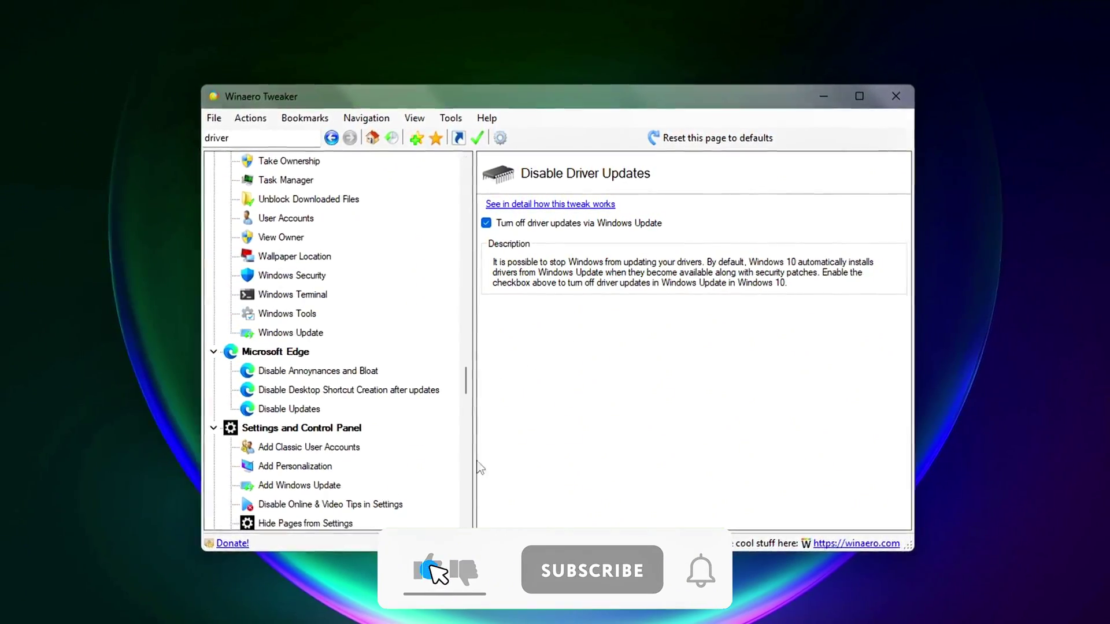
scroll(405, 399, down, 6)
scroll(311, 306, up, 6)
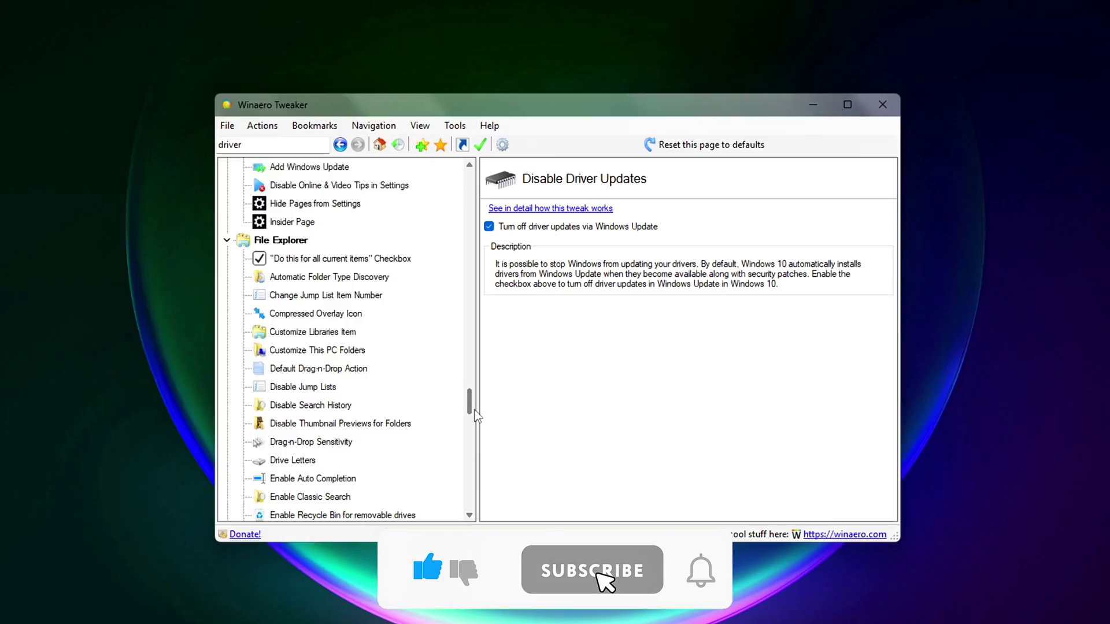
click(322, 296)
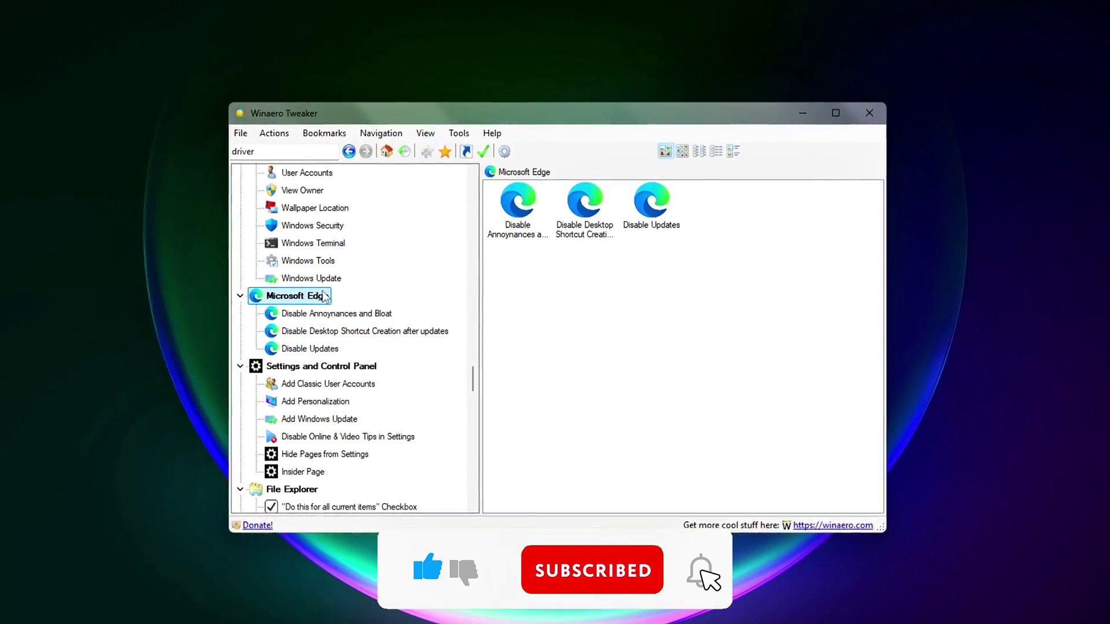
double_click(519, 215)
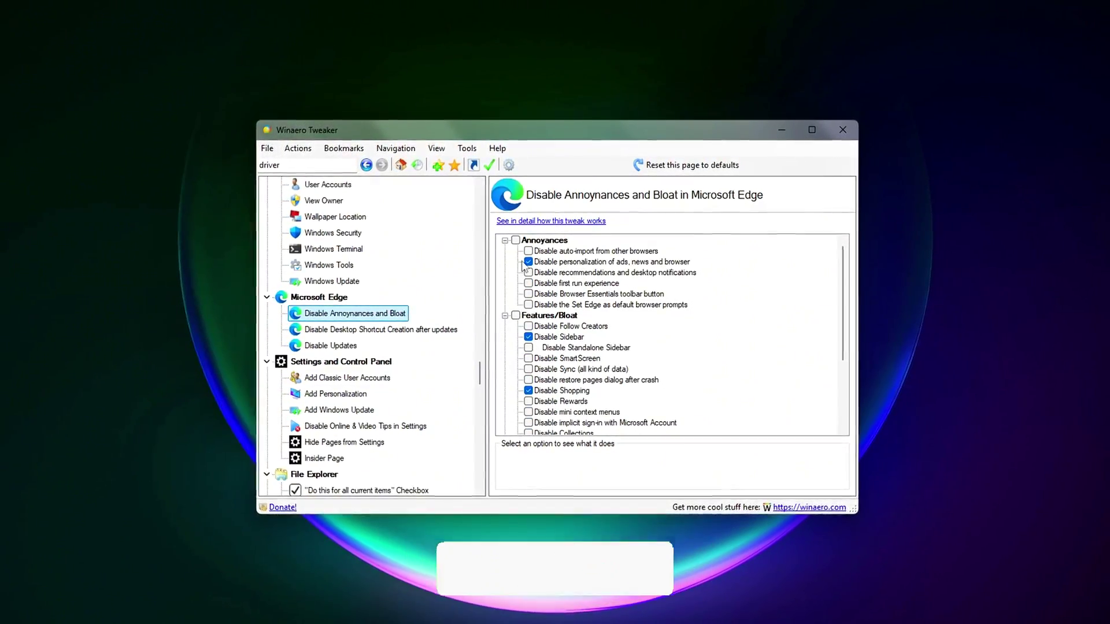
Tick the Annoyances, Features/Bloat and New Tab Page parent checkboxes.
click(515, 240)
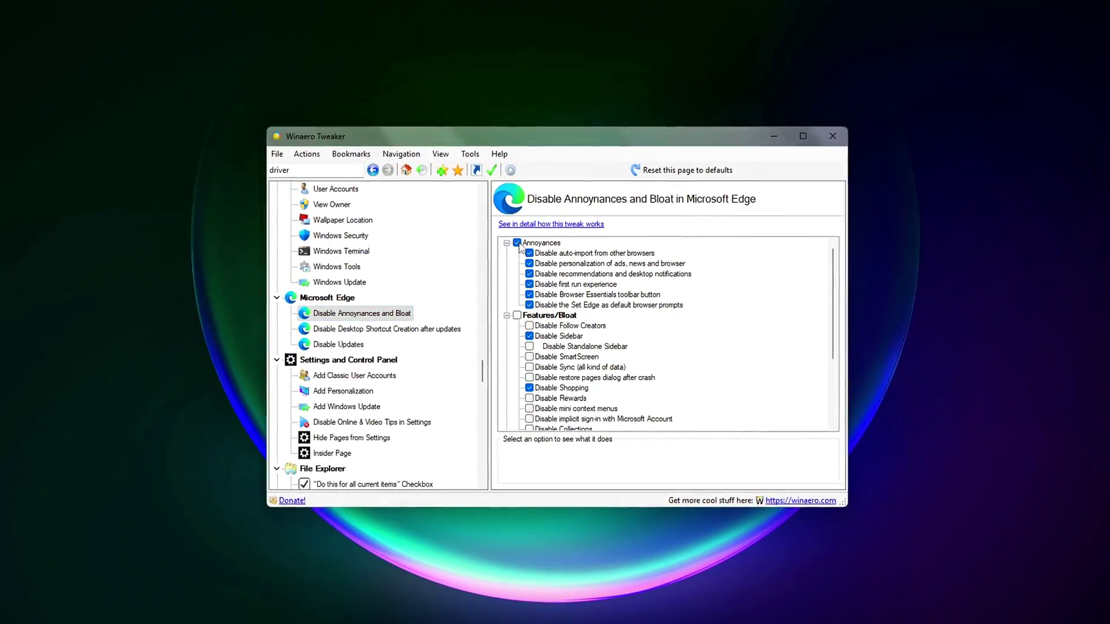
click(517, 316)
scroll(521, 335, down, 3)
click(518, 376)
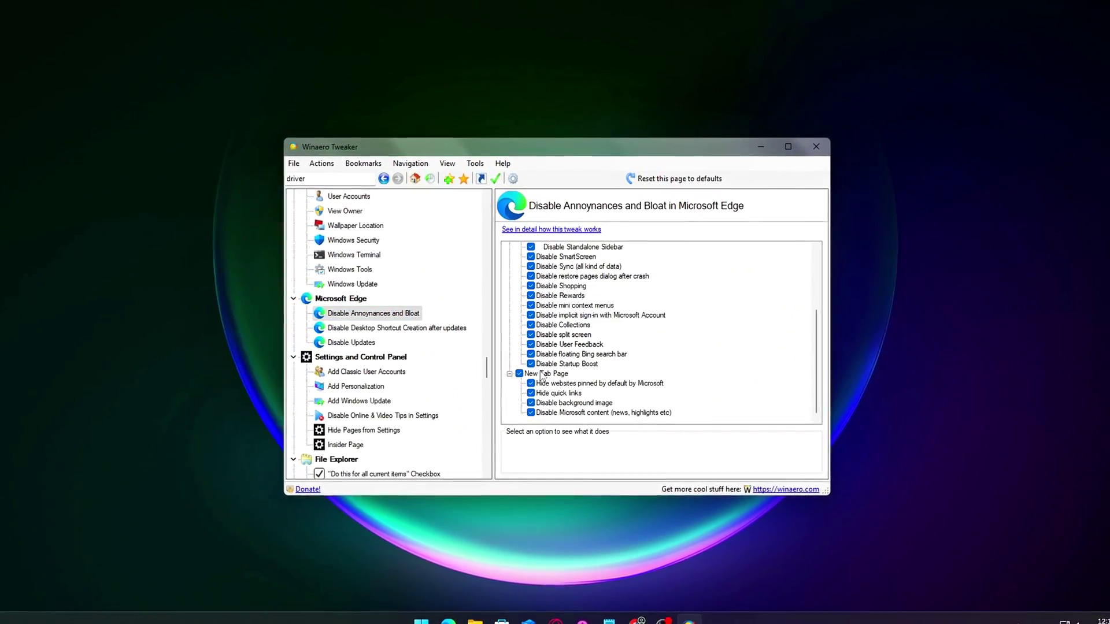